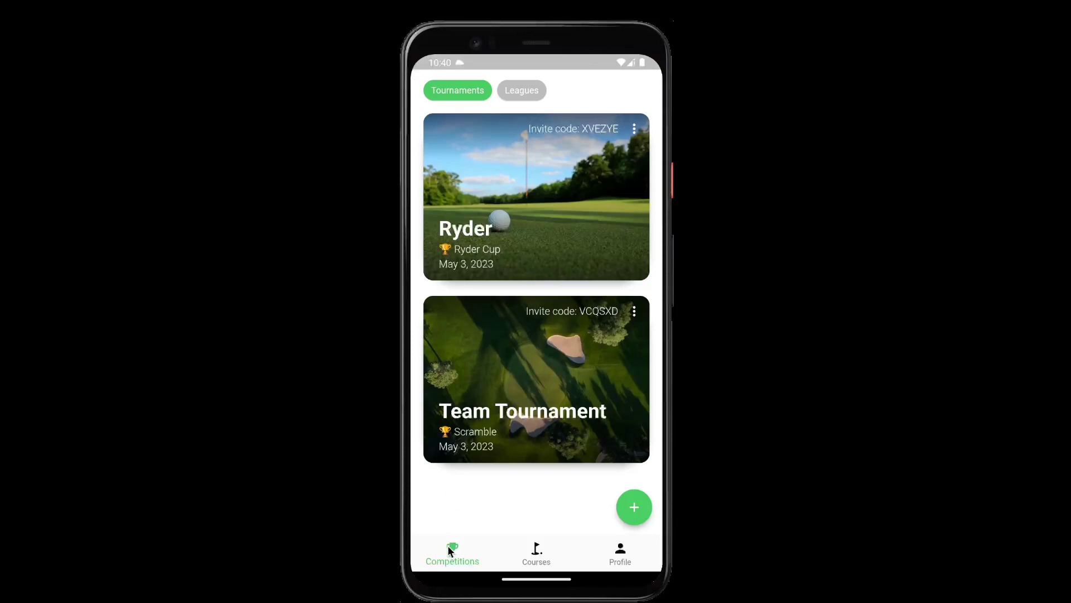
Switch the Competitions list to Leagues and bring up the join or create league options
left_click(524, 92)
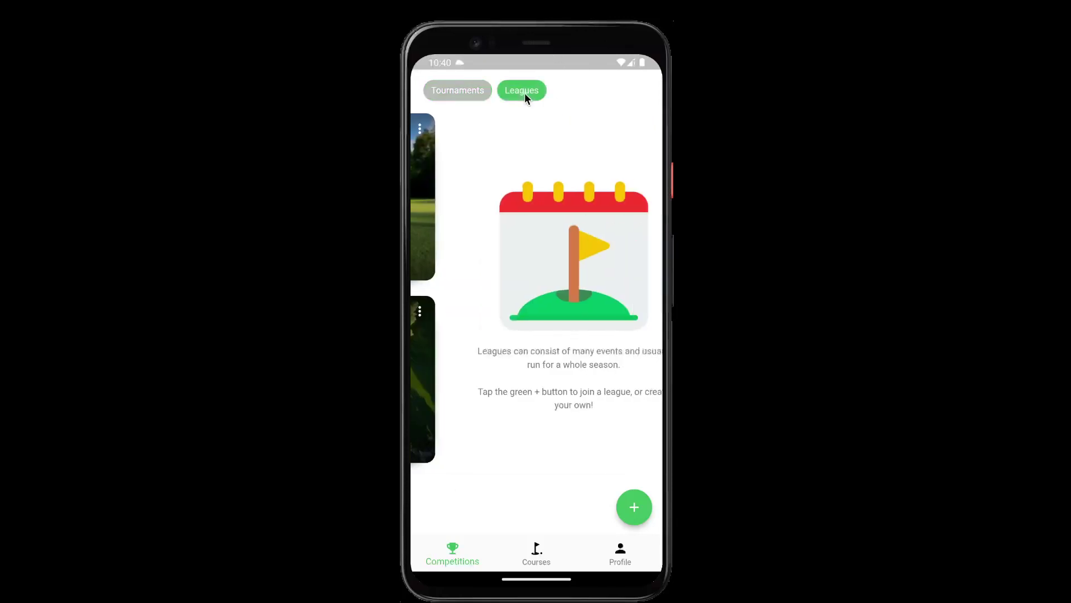
left_click(634, 508)
Create a new league and save its name as 'League Demo'
left_click(634, 468)
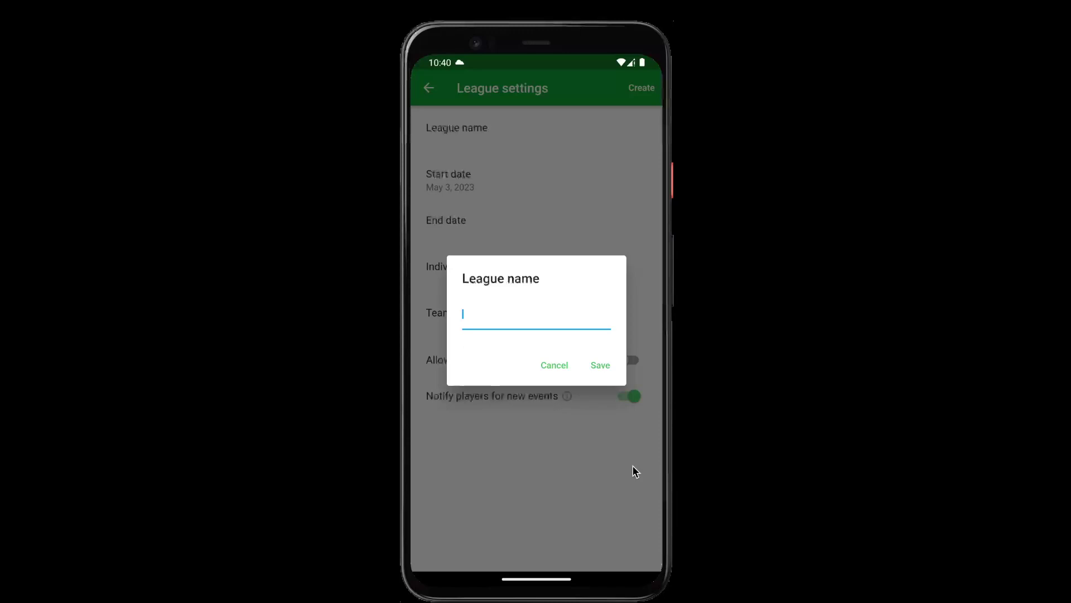
type("League Demo")
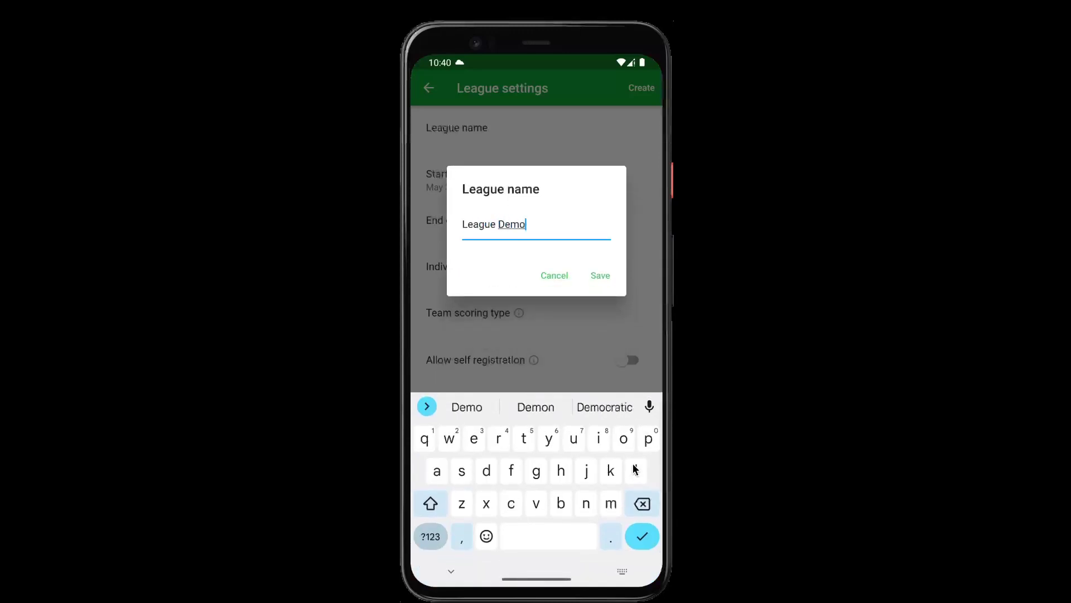
left_click(601, 274)
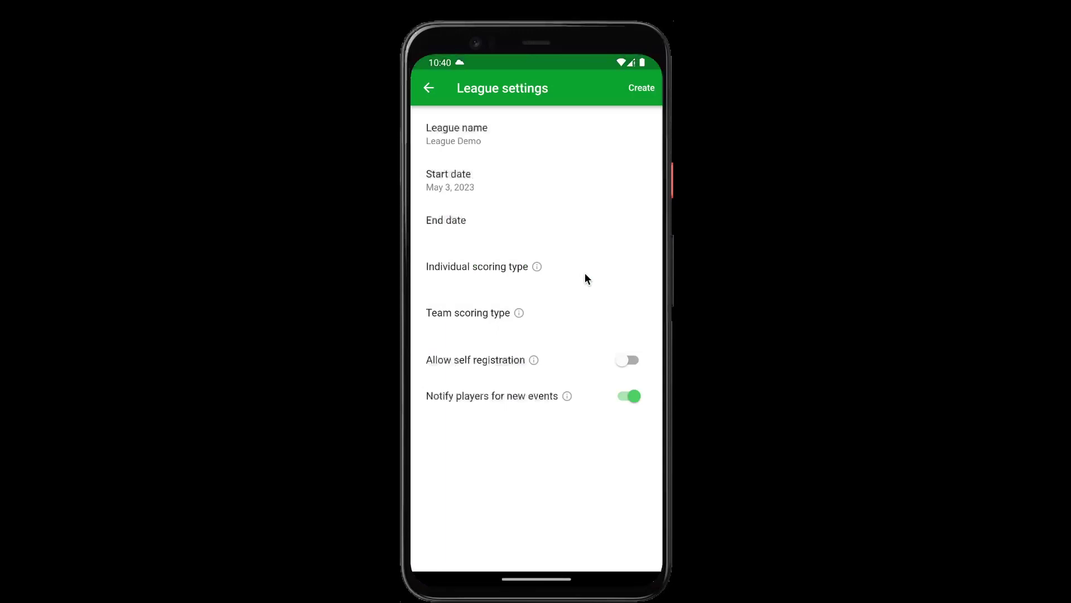
Compare Individual sum with Individual fedex points, select fedex points, and view its distribution
left_click(491, 270)
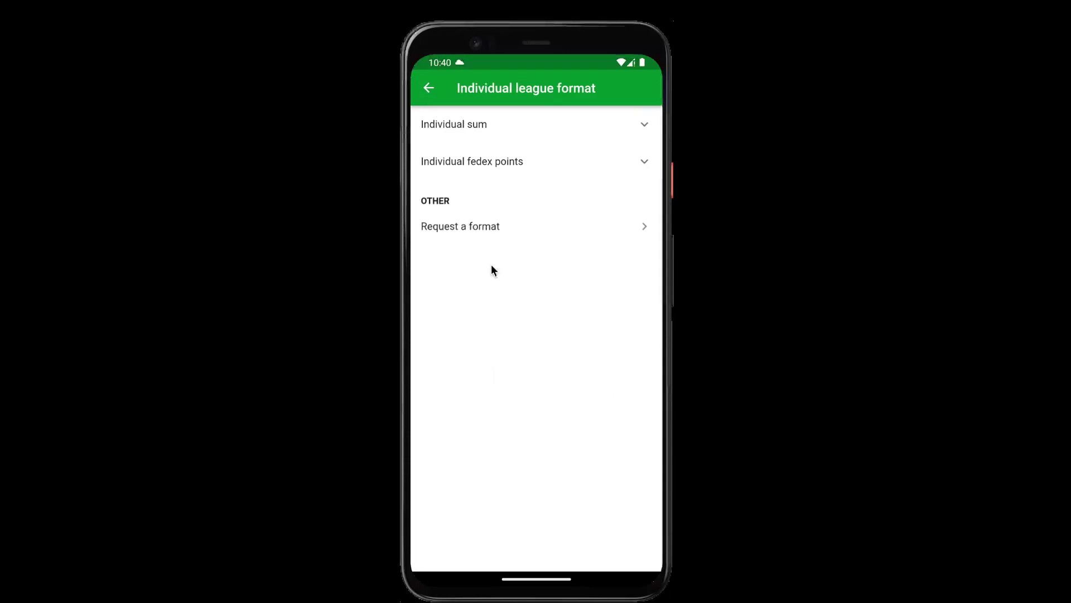
left_click(475, 124)
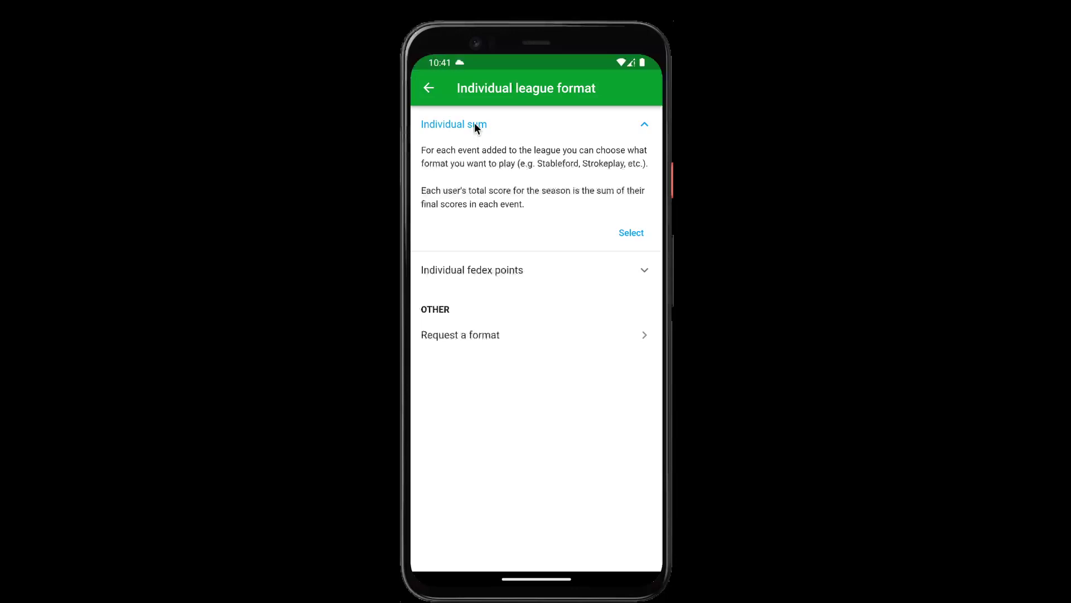
left_click(474, 122)
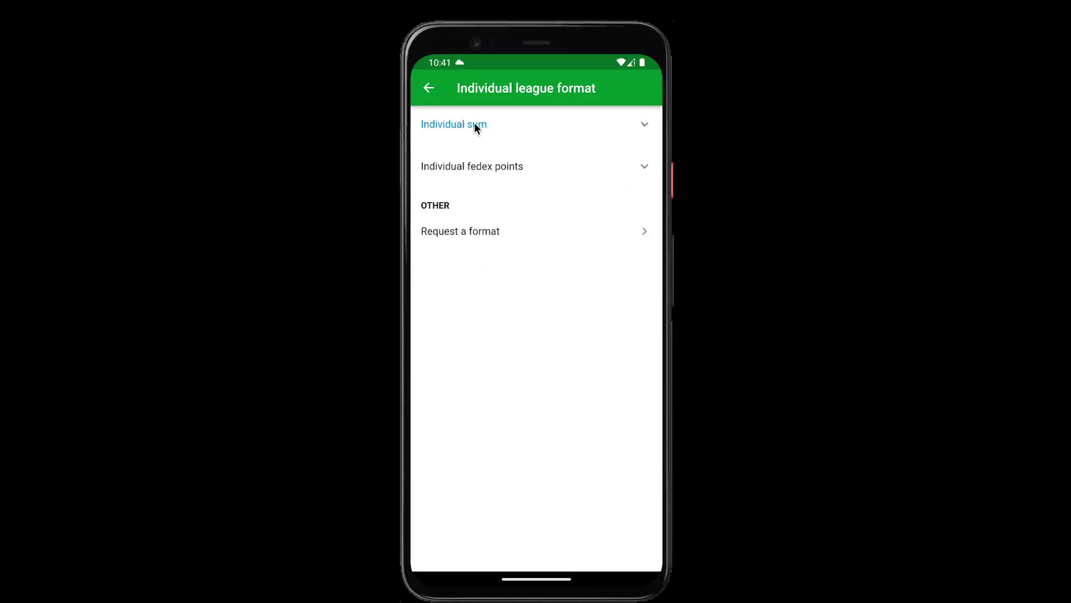
left_click(473, 163)
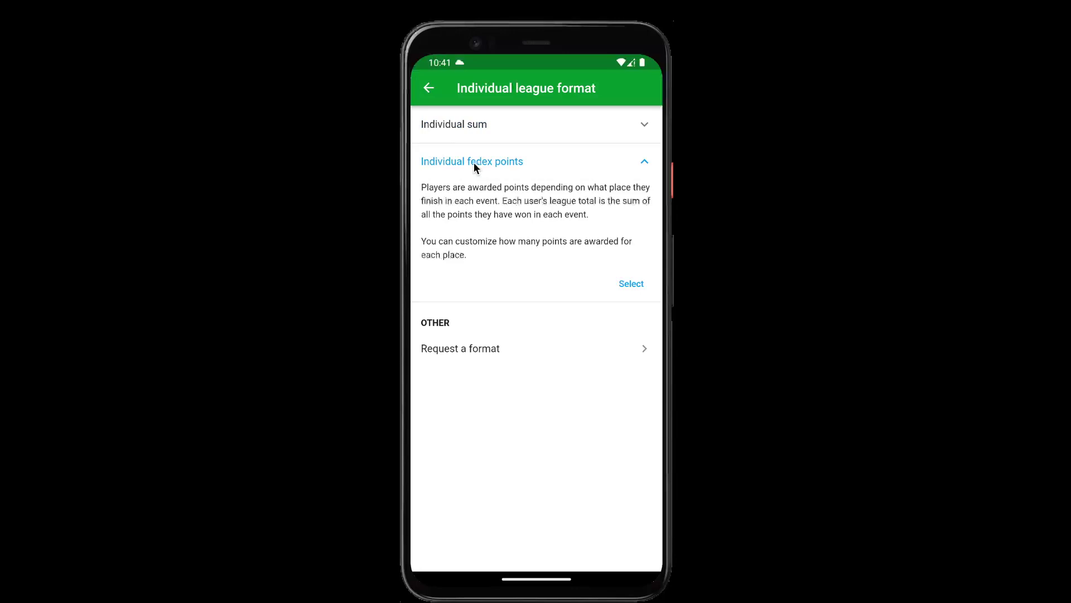
left_click(627, 284)
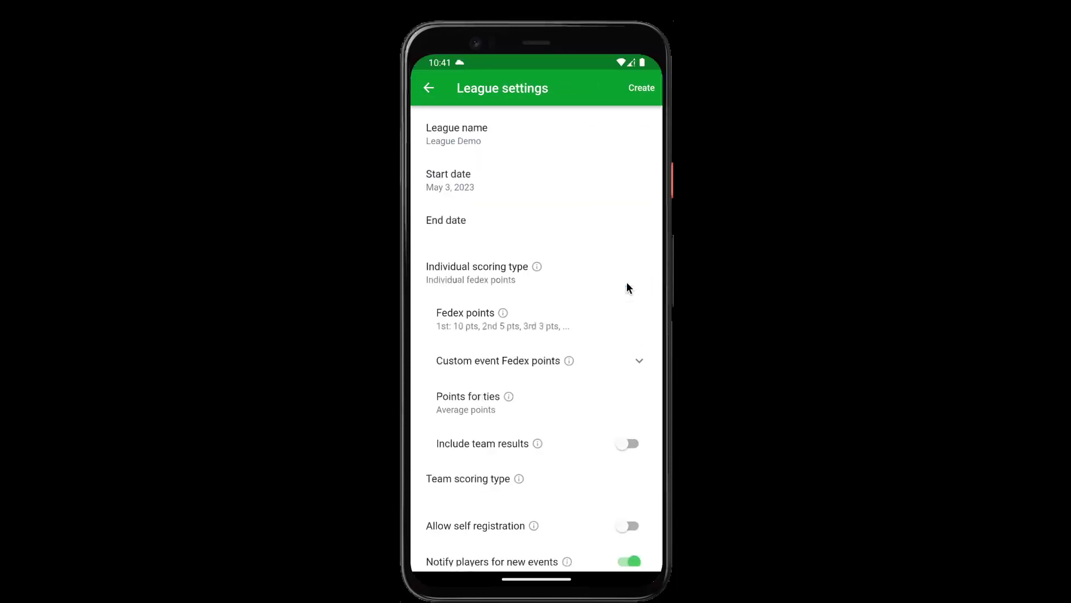
left_click(472, 322)
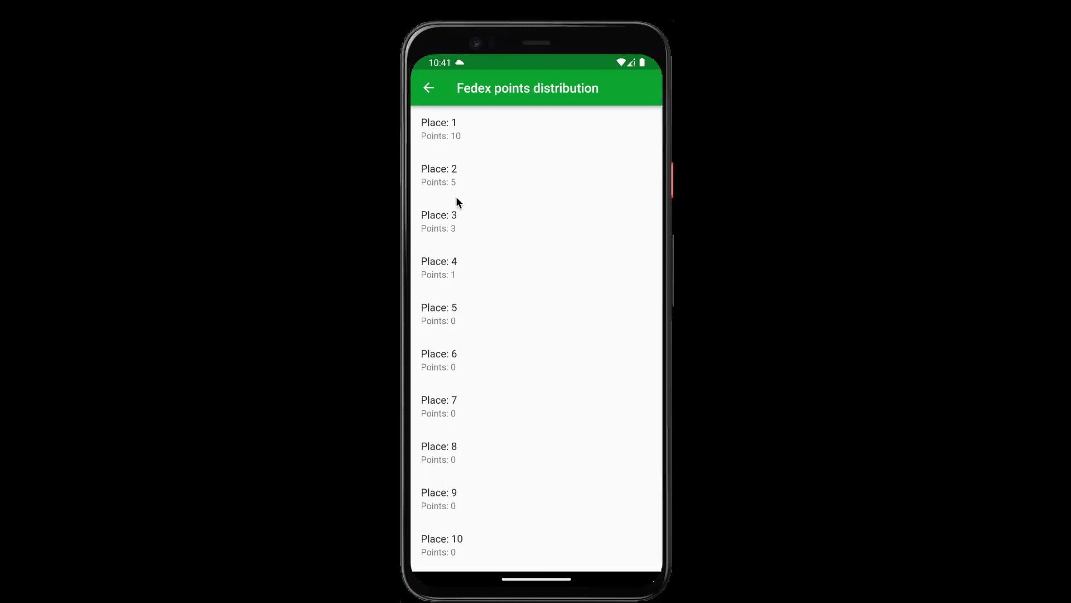
Leave the fedex points at 10, 5, 3, 1 and create League Demo
left_click(460, 132)
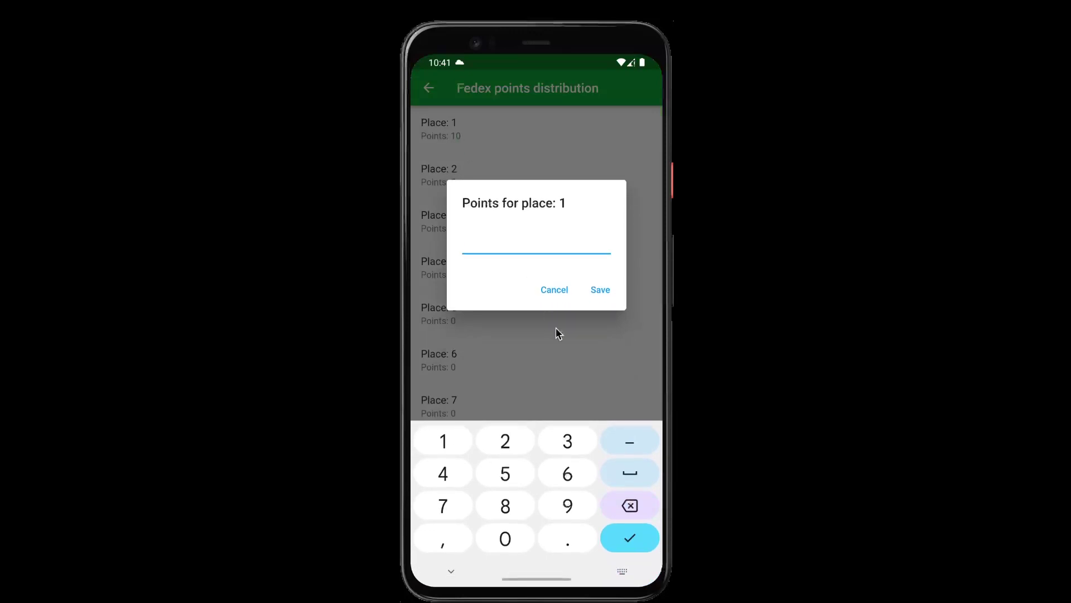
left_click(555, 292)
left_click(429, 87)
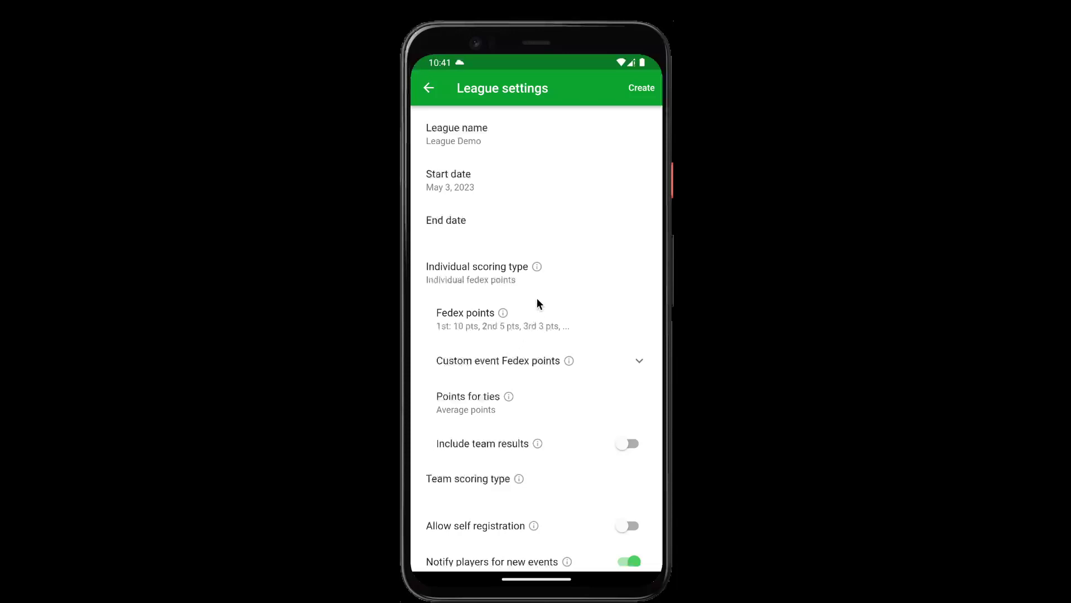
left_click(639, 93)
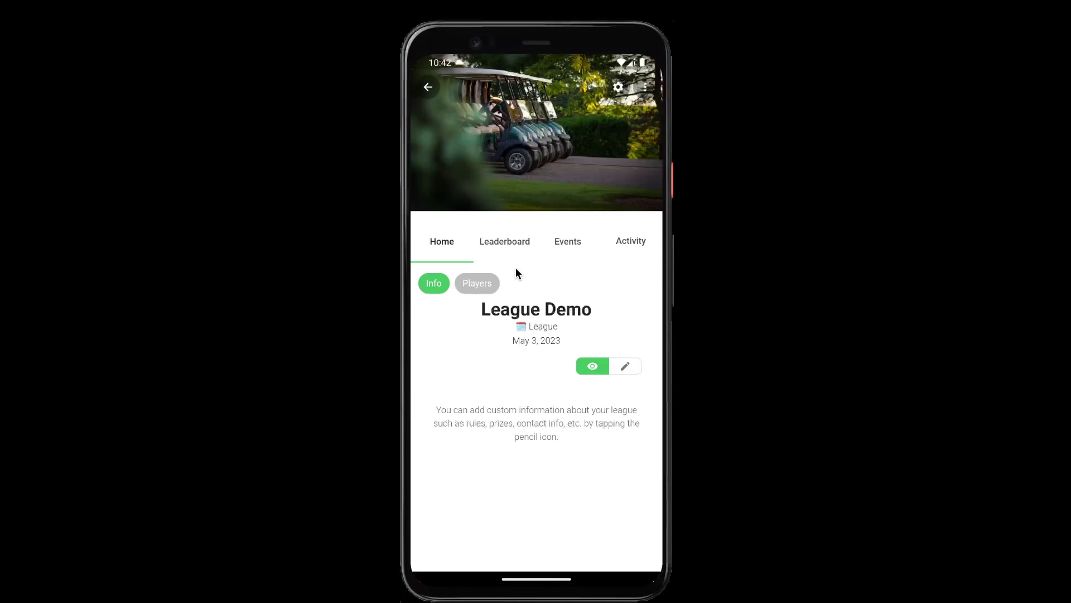
From the league's Players list, create new player Demo One
left_click(485, 283)
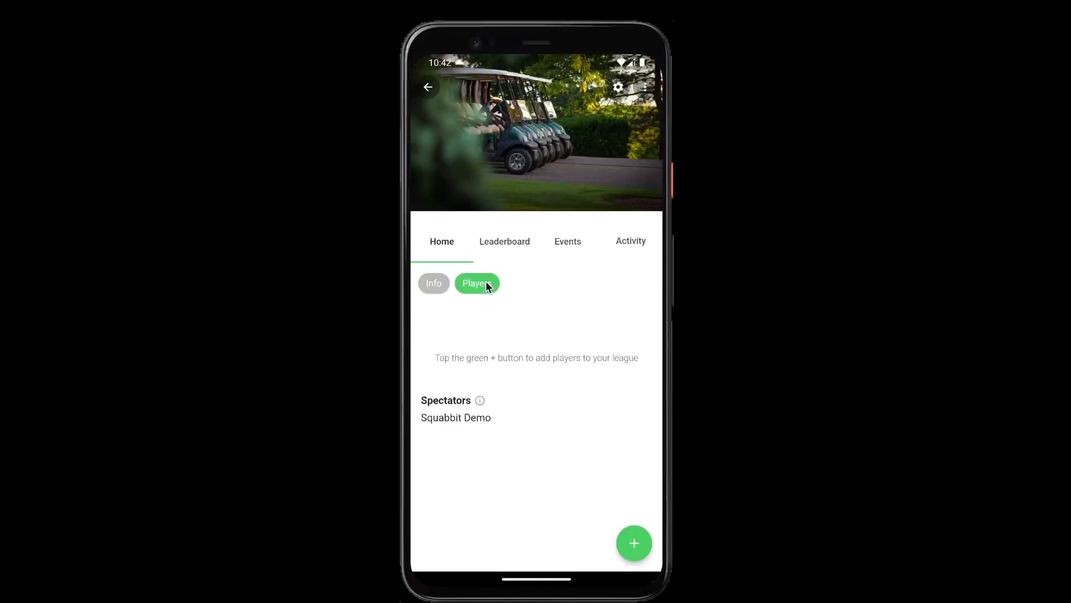
left_click(632, 544)
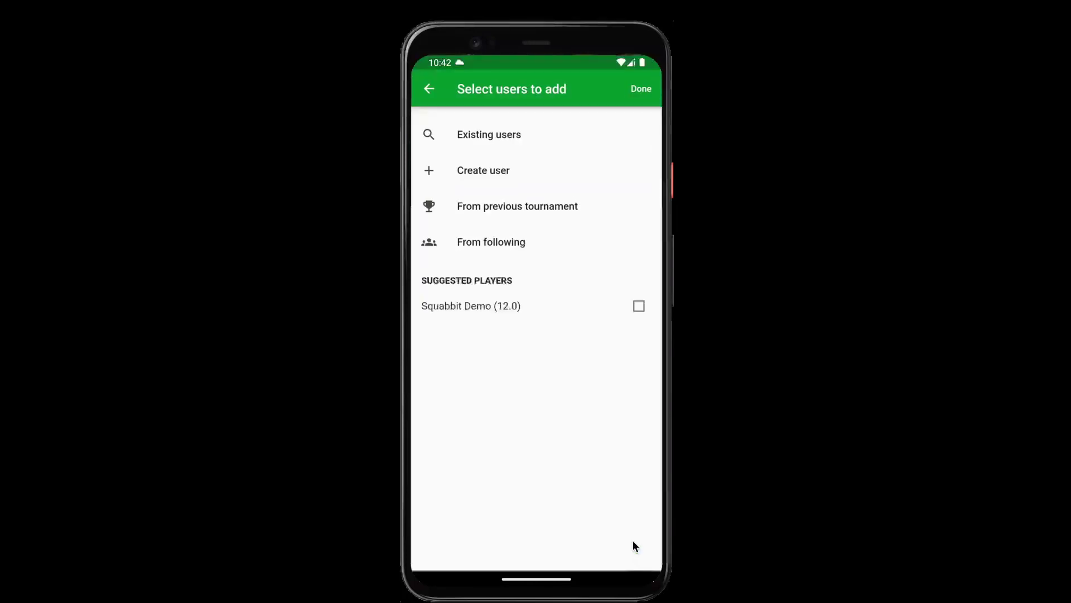
left_click(493, 169)
type("Demo")
key("Tab")
type("One")
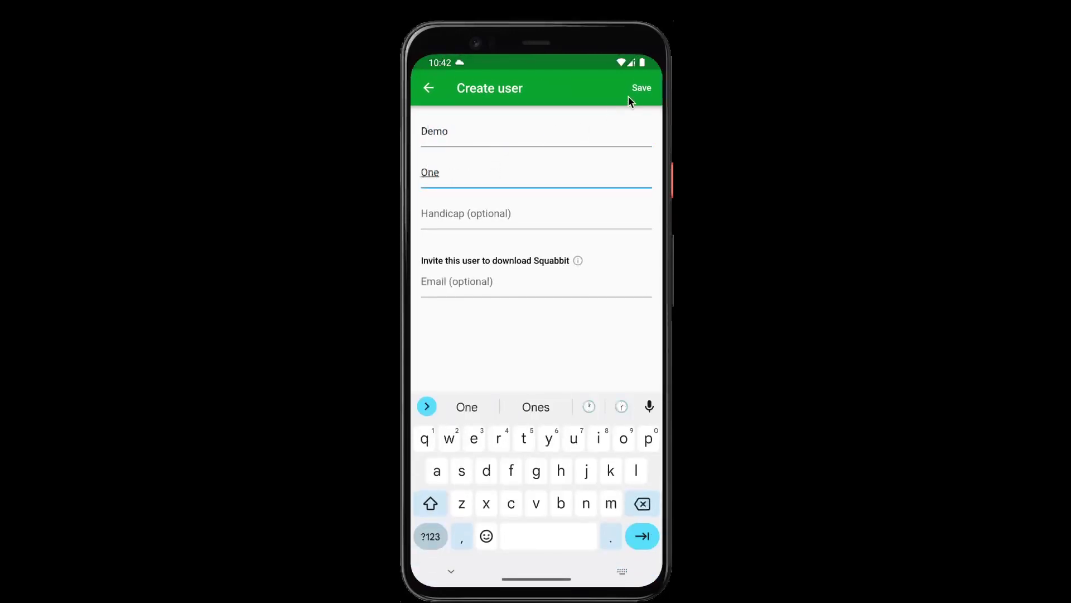
left_click(639, 88)
Create new players Demo Two and Demo Three
left_click(493, 169)
type("Demo")
key("Tab")
type("Two")
left_click(636, 88)
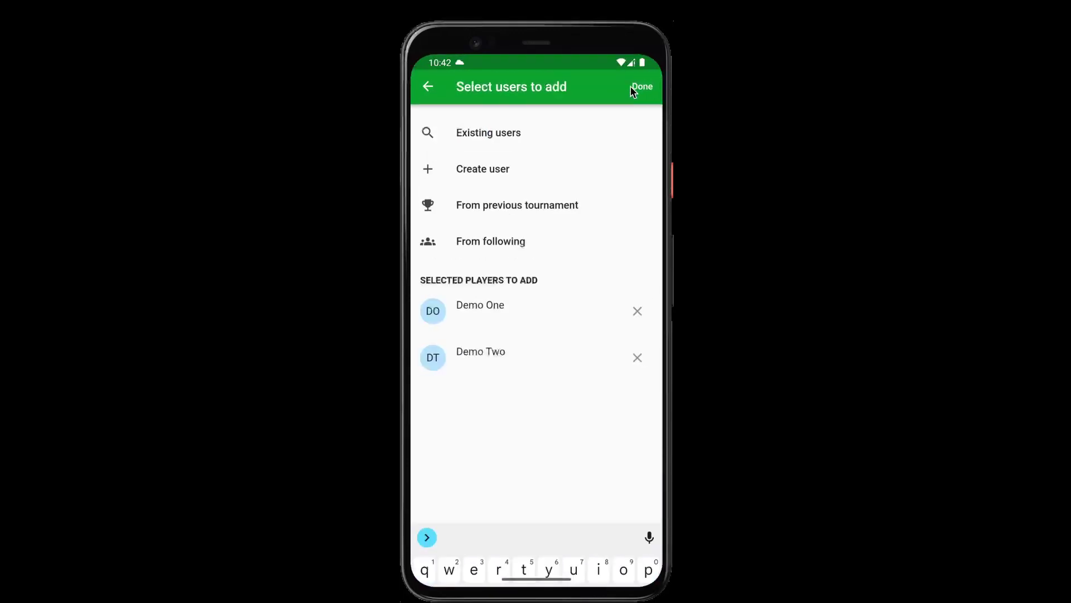
left_click(510, 159)
type("Demo")
key("Tab")
type("Three")
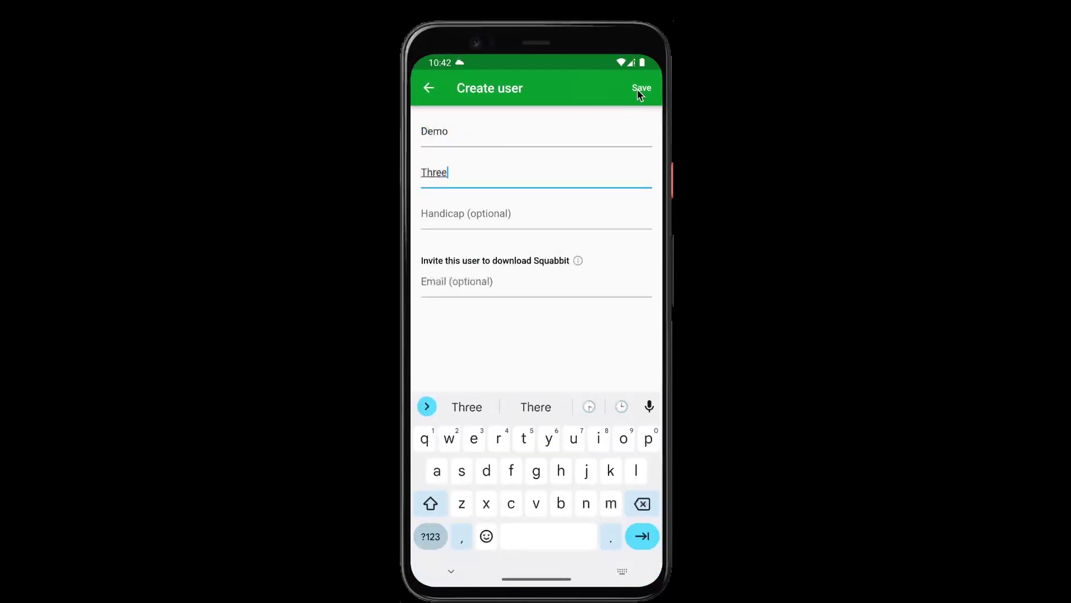
left_click(638, 90)
Create player Demo Four and finish adding the four players to the league
left_click(478, 169)
type("Demo")
key("Tab")
type("Four")
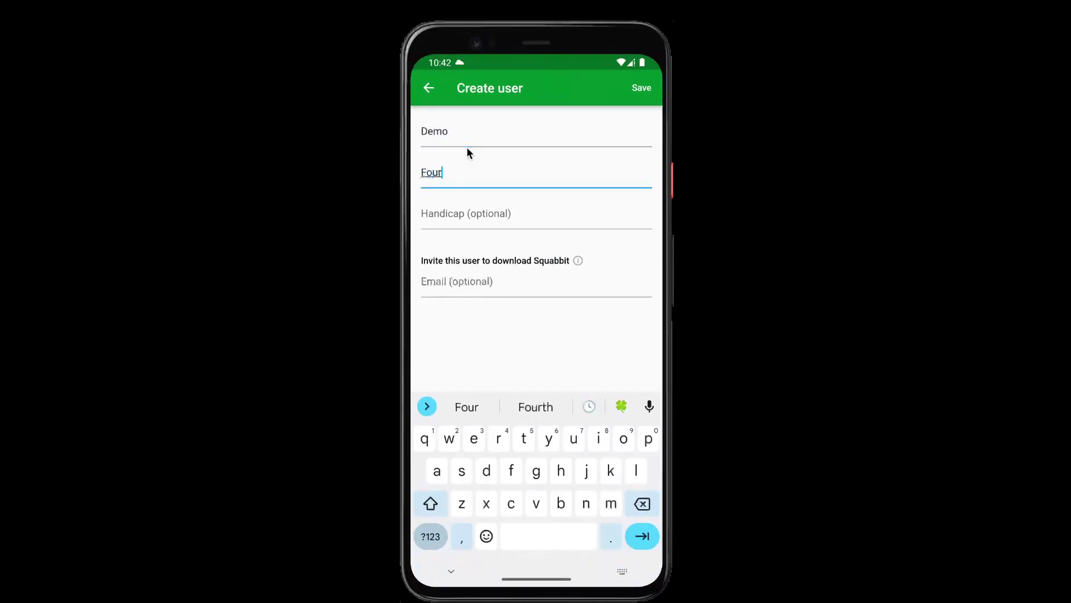
left_click(636, 87)
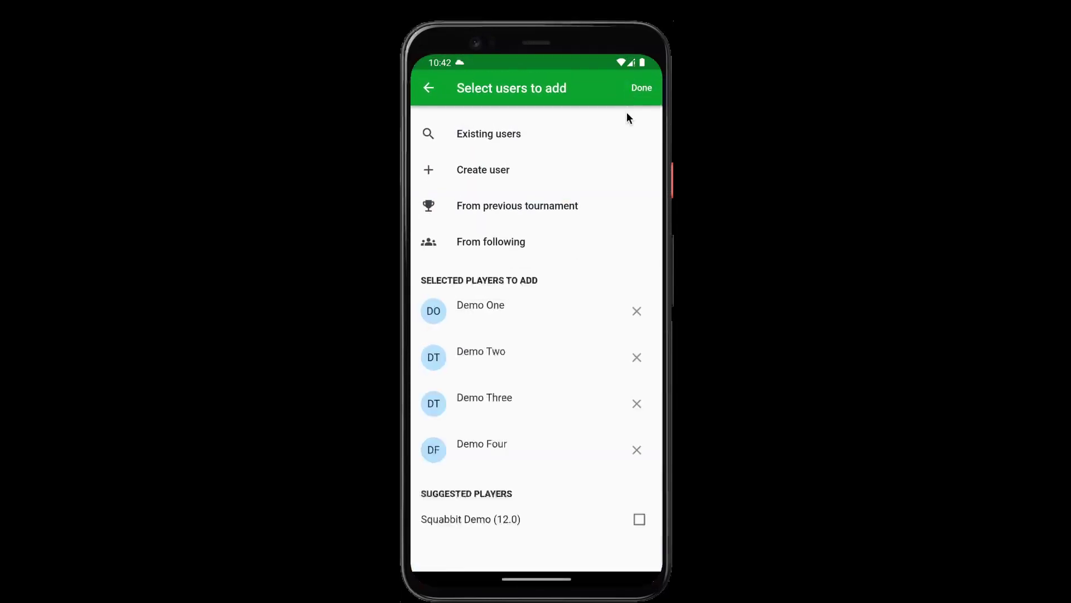
left_click(644, 87)
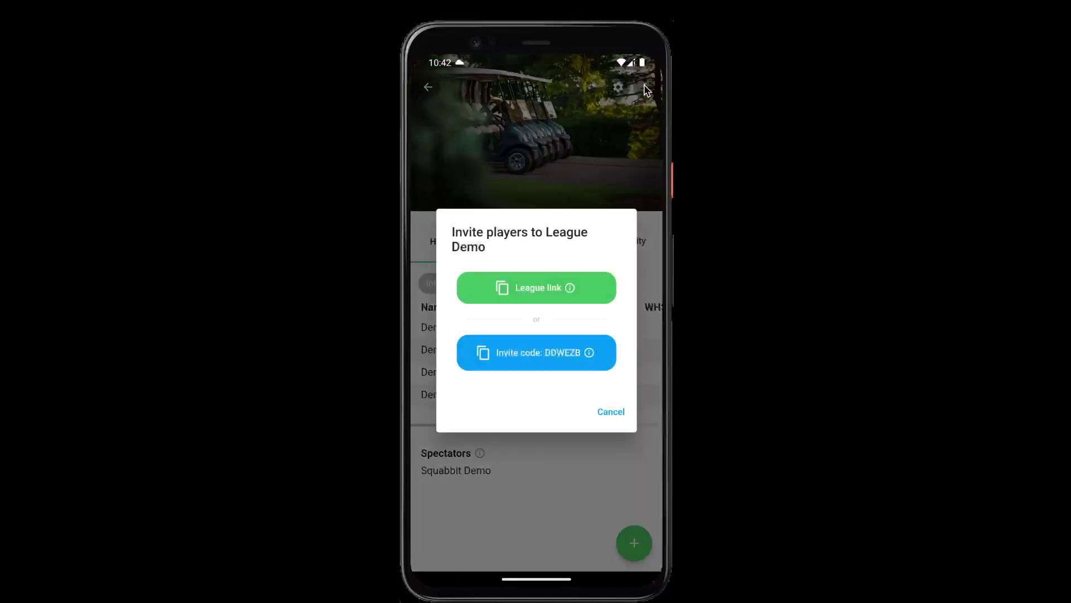
Cancel the invite dialog, review the four-player leaderboard, then show the Events list
left_click(566, 191)
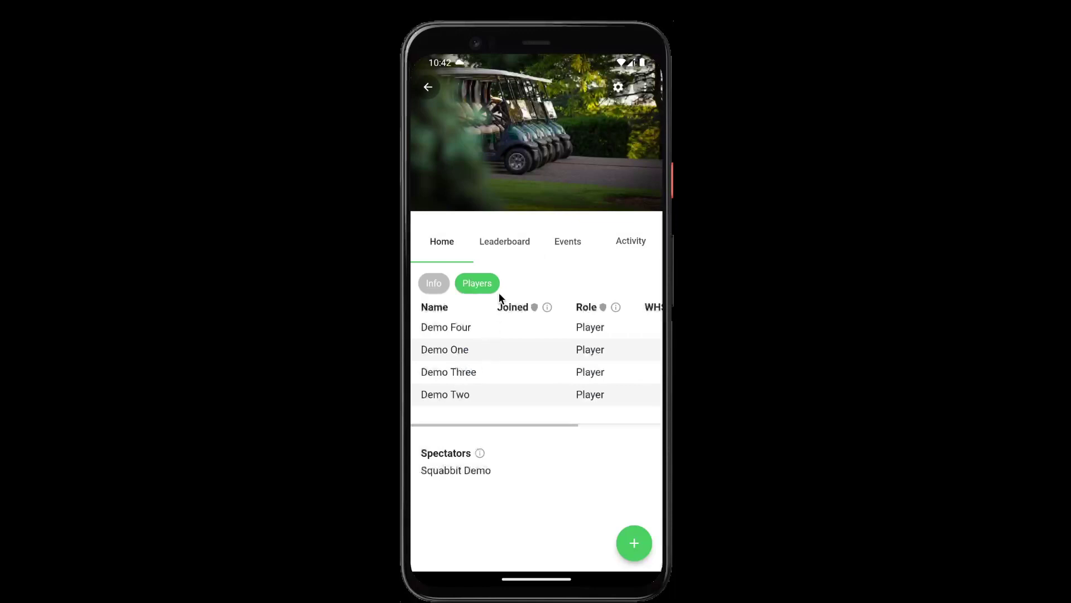
left_click(509, 249)
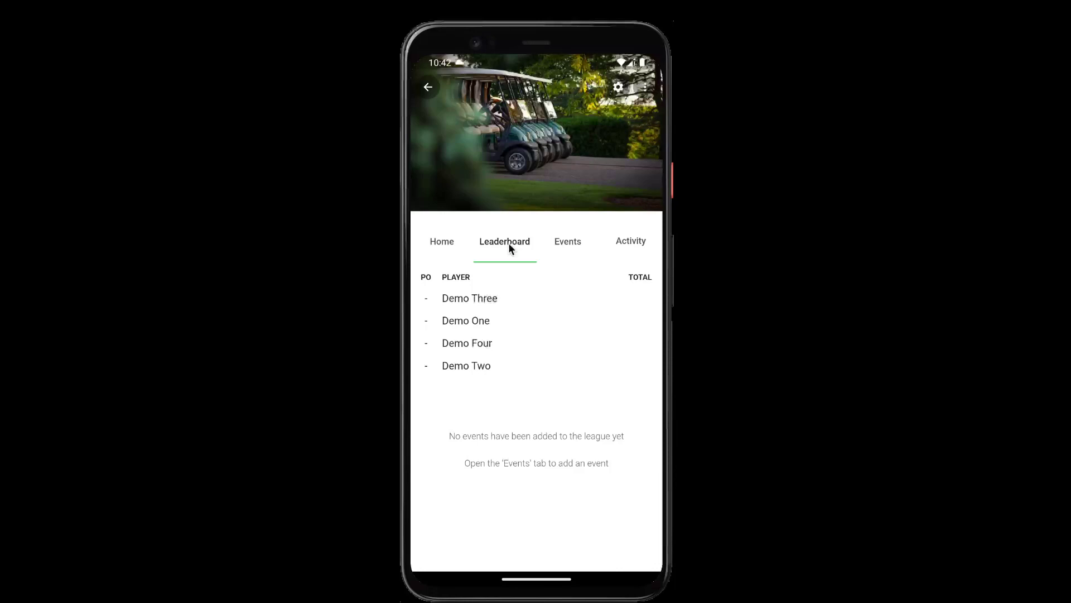
left_click(559, 246)
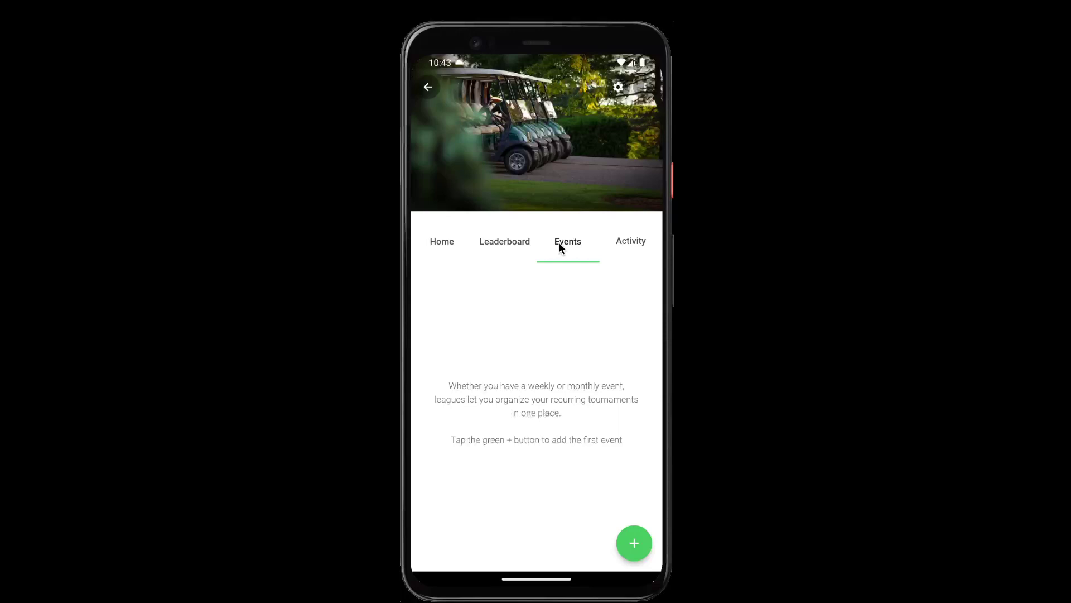
Add event 'Week 1' with Stableford individual format, starting May 3, 2023
left_click(633, 542)
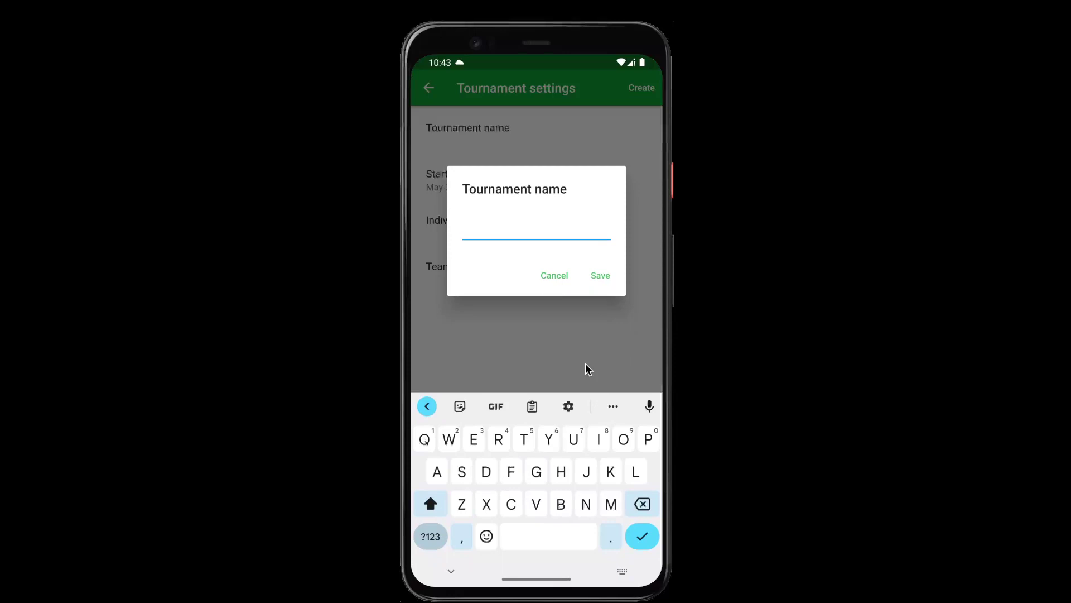
type("Week 1")
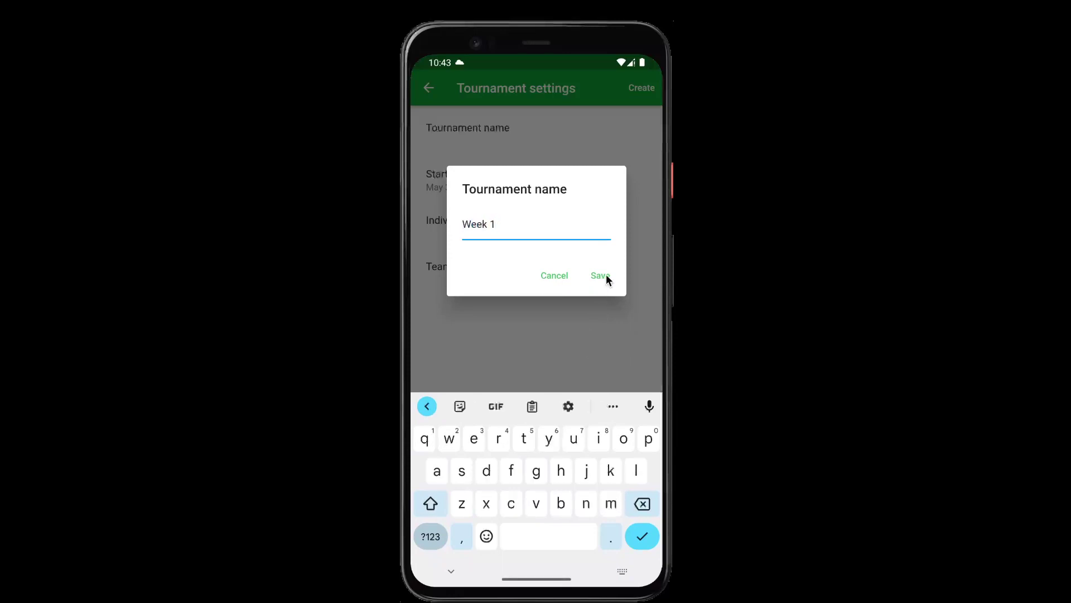
left_click(606, 275)
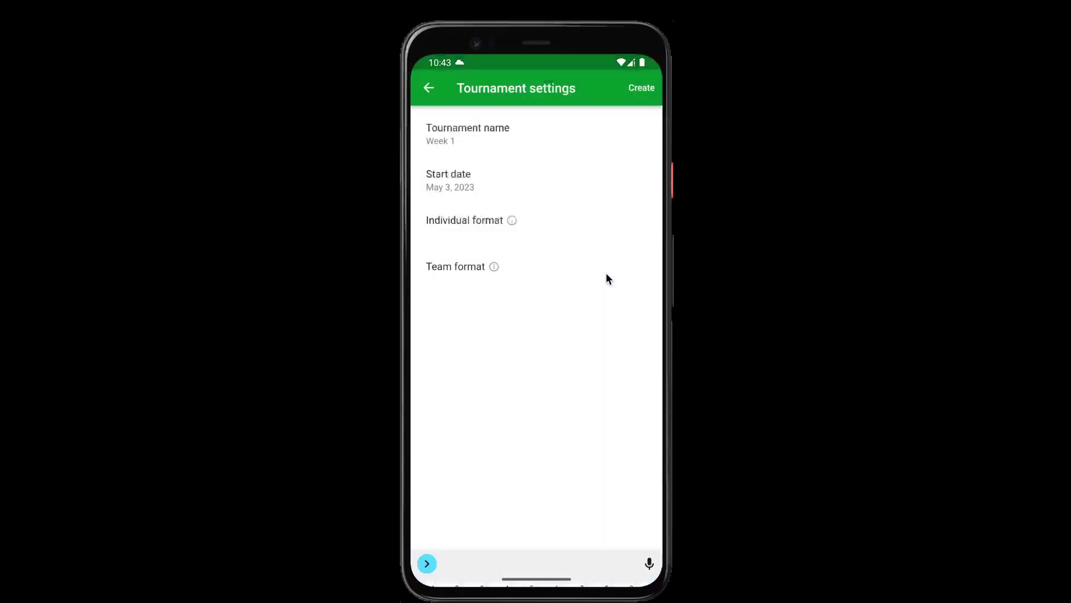
left_click(479, 225)
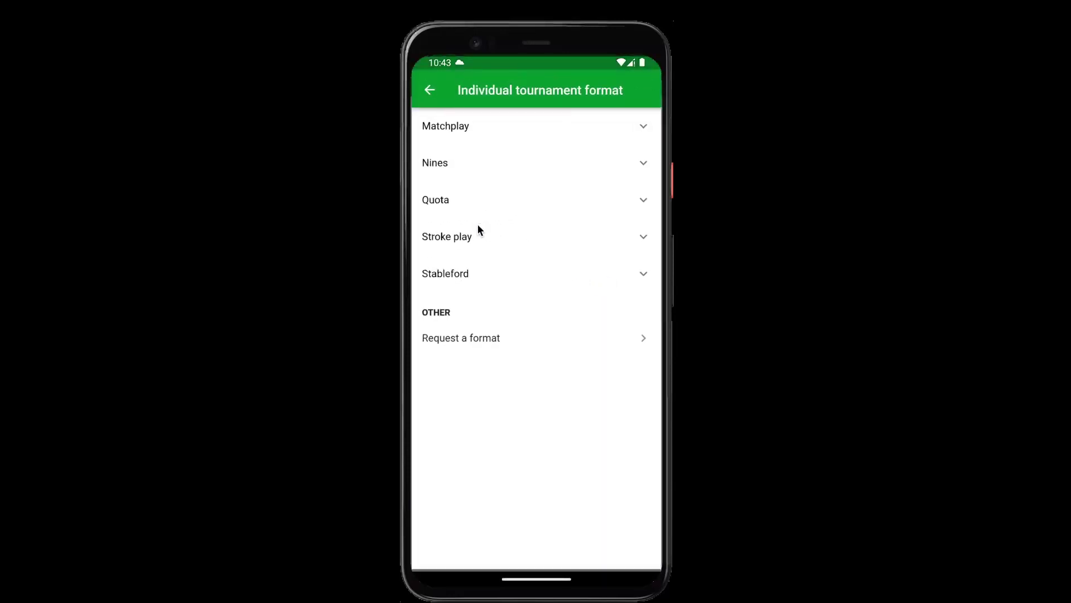
left_click(464, 272)
left_click(620, 398)
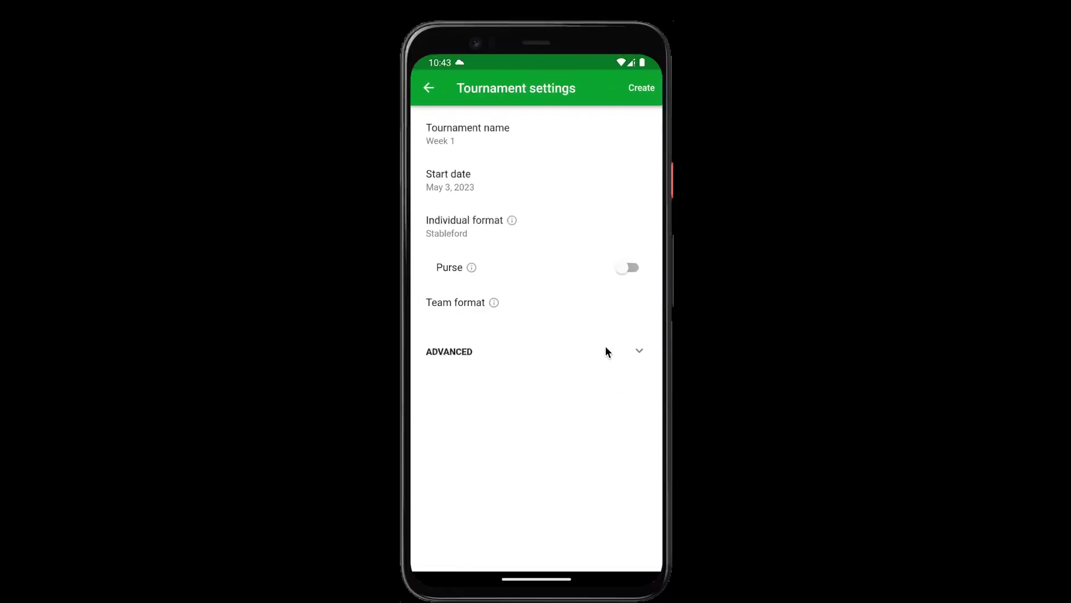
left_click(639, 89)
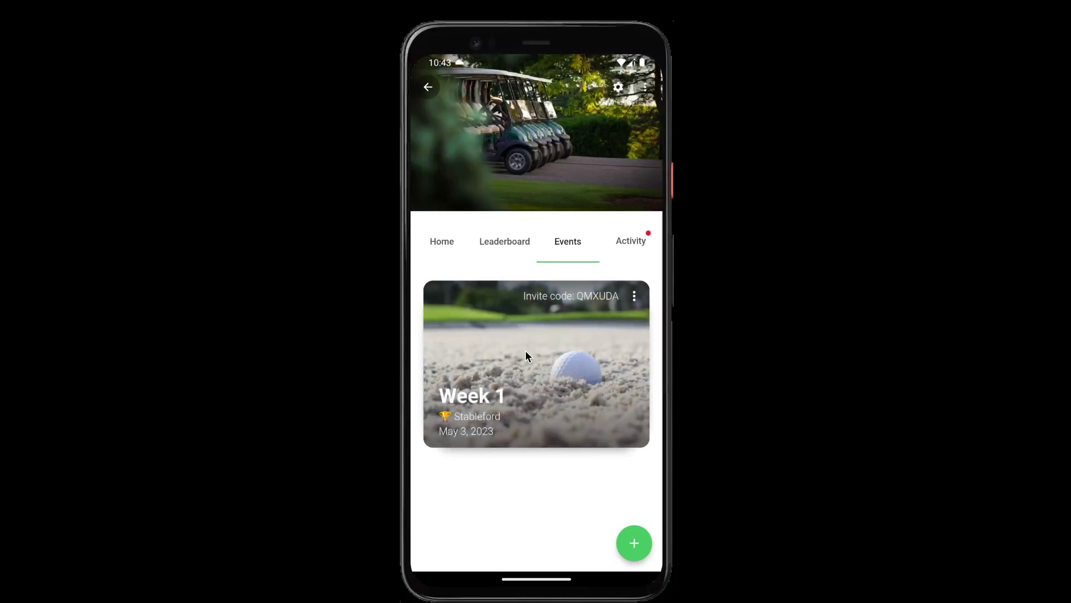
Start a new tournament named 'Week 2' with start date May 10, 2023
left_click(635, 547)
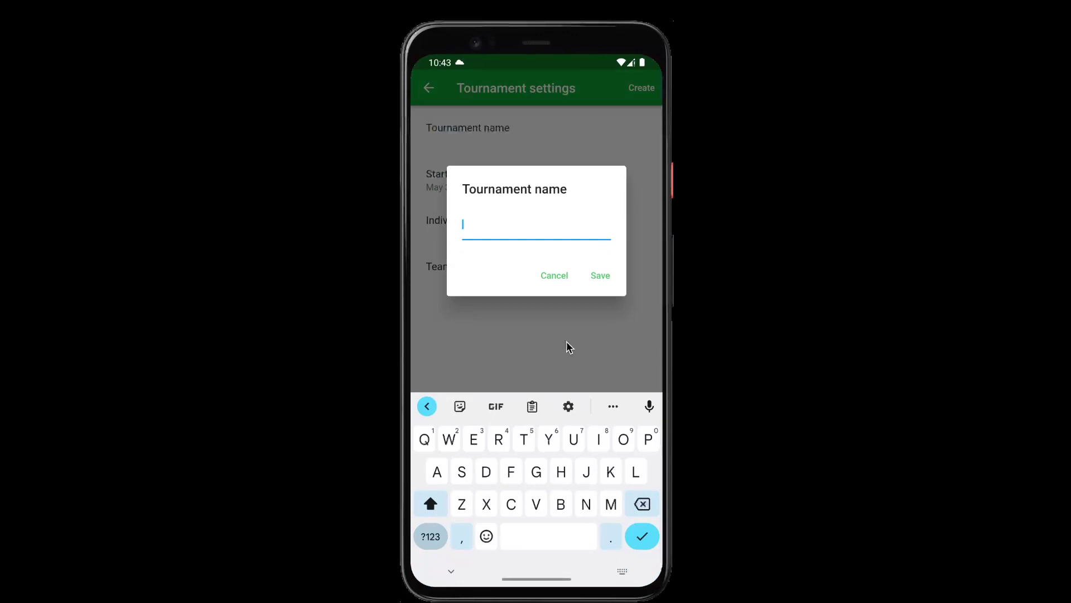
type("Week 2")
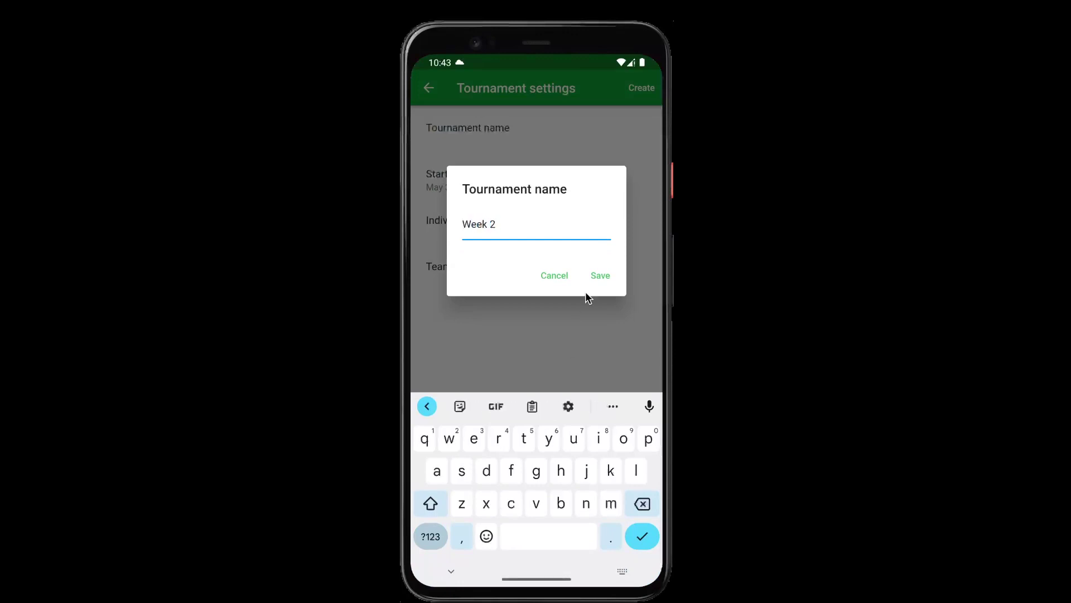
left_click(595, 274)
left_click(461, 179)
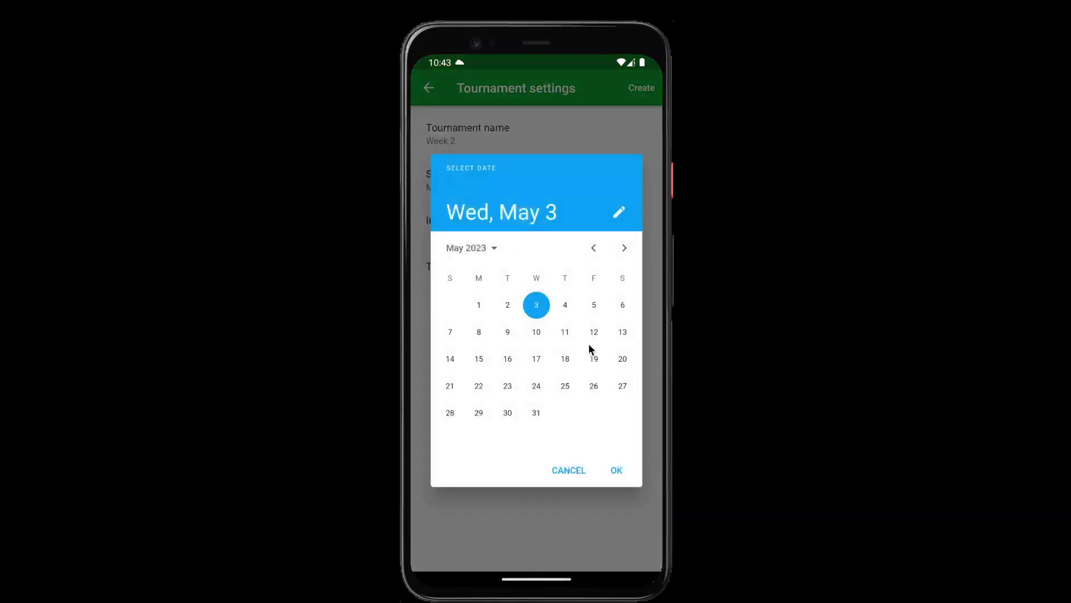
left_click(536, 332)
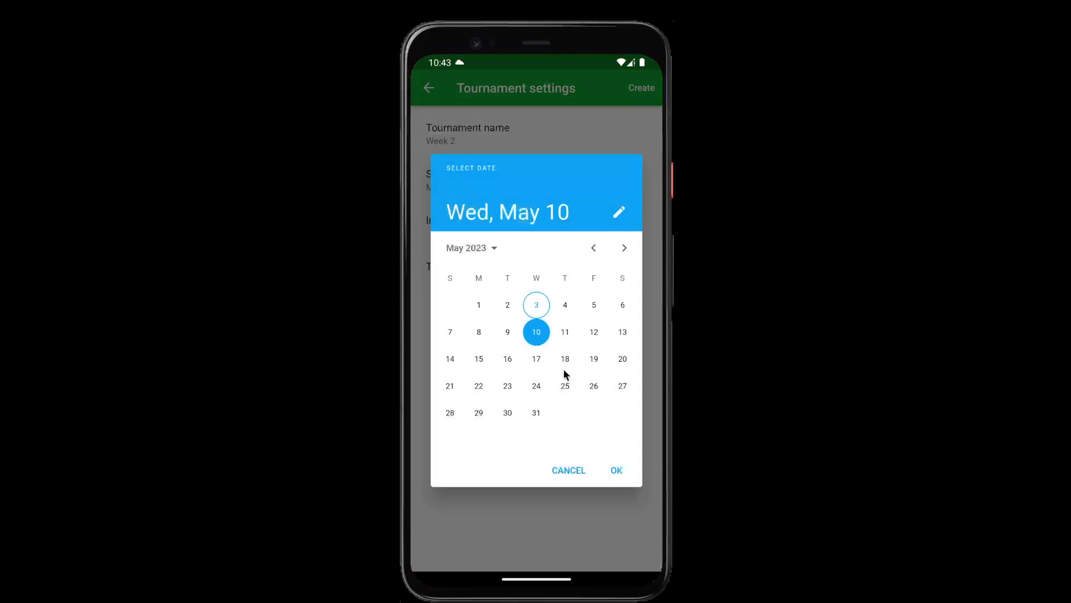
left_click(616, 469)
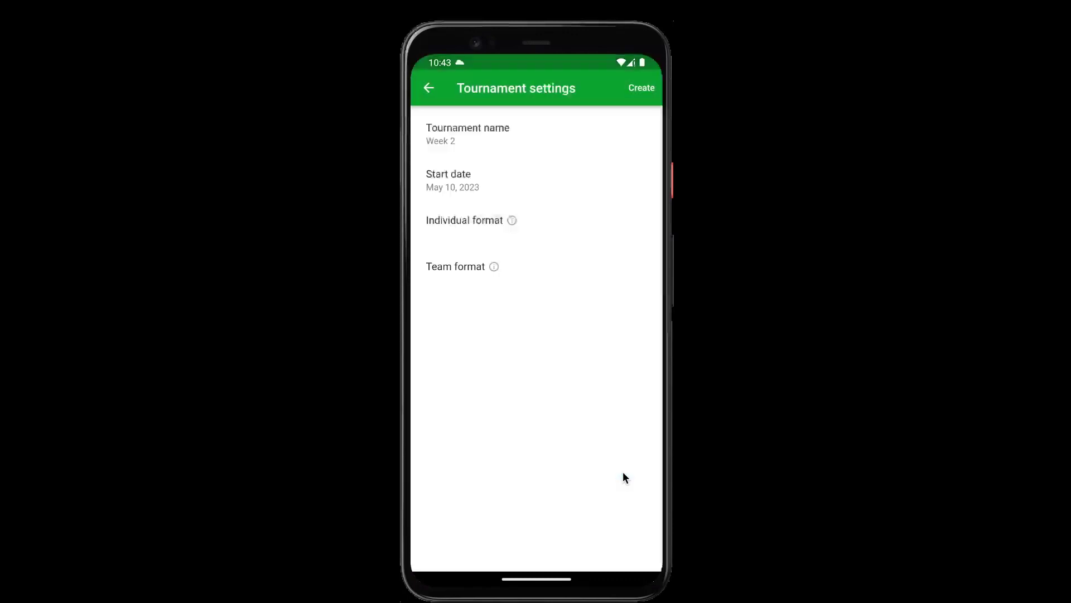
Choose Stableford as Week 2's individual format
left_click(481, 223)
left_click(469, 271)
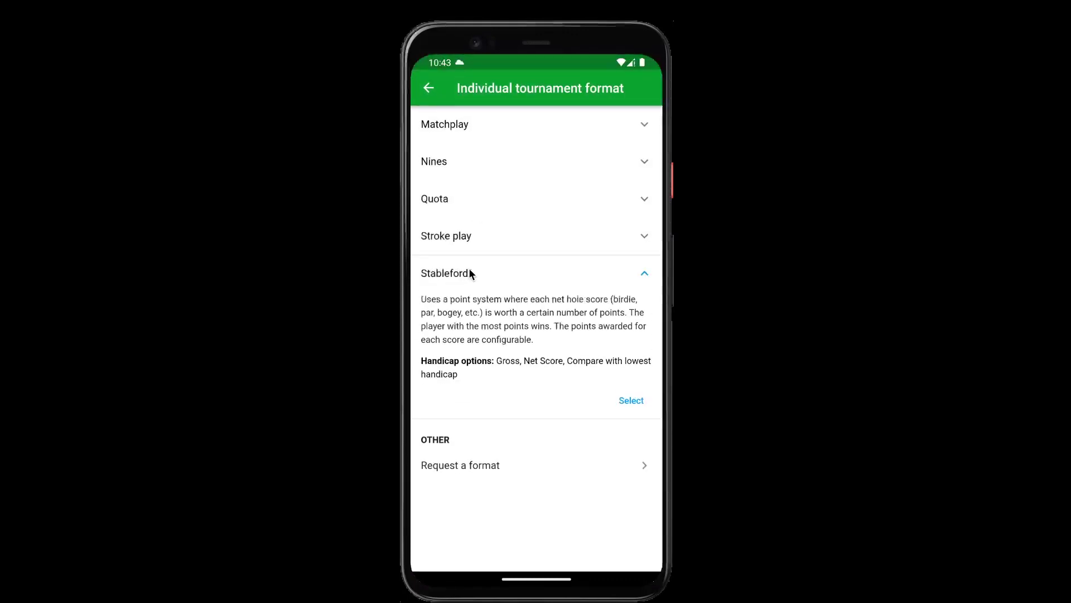
left_click(619, 397)
Create Week 2, add all four demo players to Week 1, and view its leaderboard
left_click(638, 91)
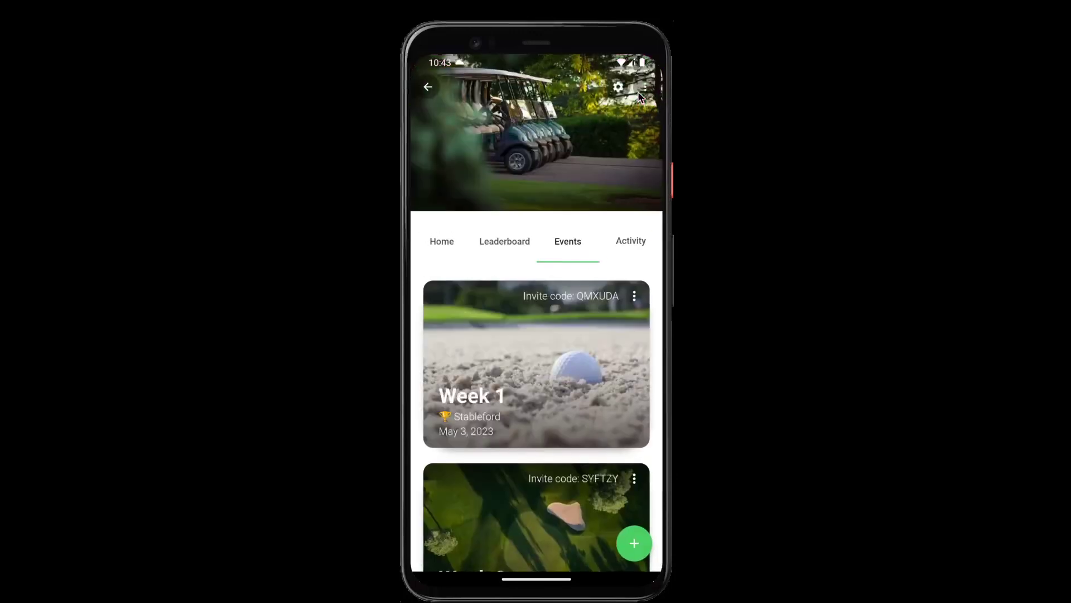
mouse_move(531, 387)
left_mouse_down()
mouse_move(530, 297)
mouse_move(531, 393)
left_mouse_up()
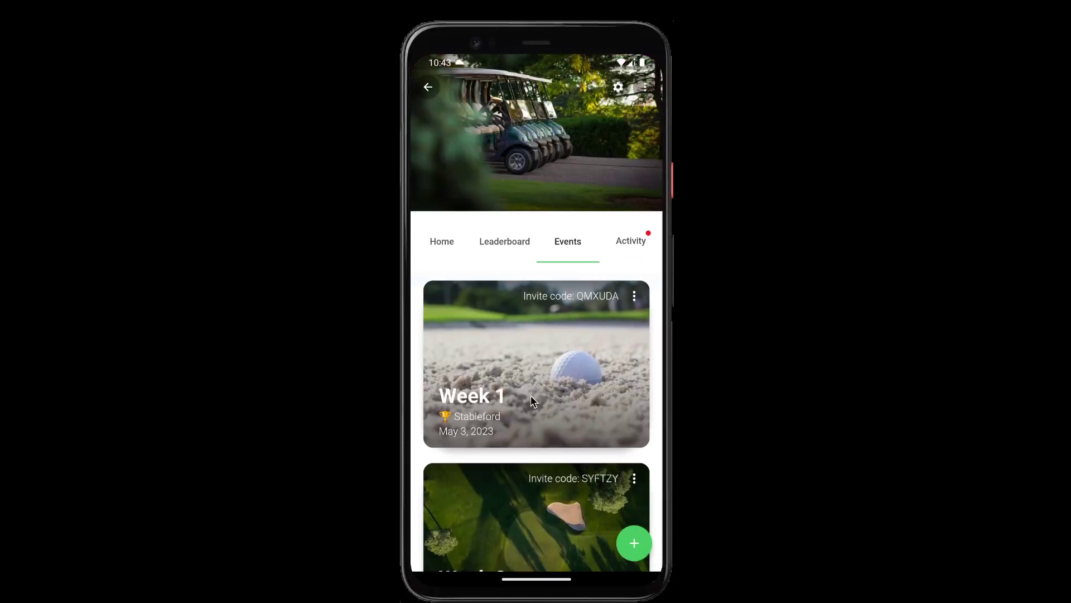
left_click(520, 341)
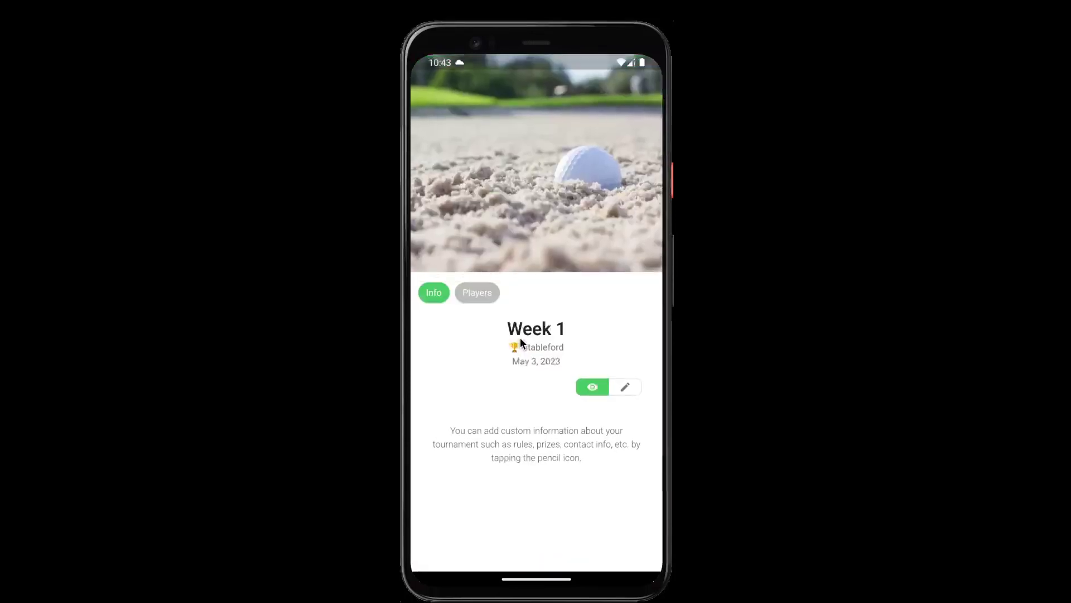
left_click(484, 293)
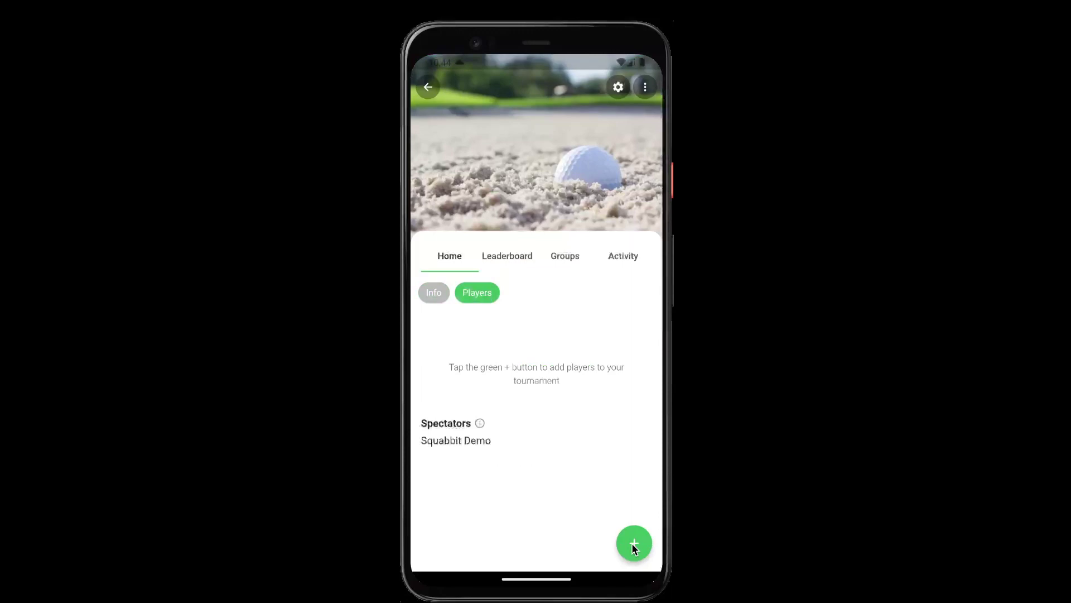
left_click(632, 543)
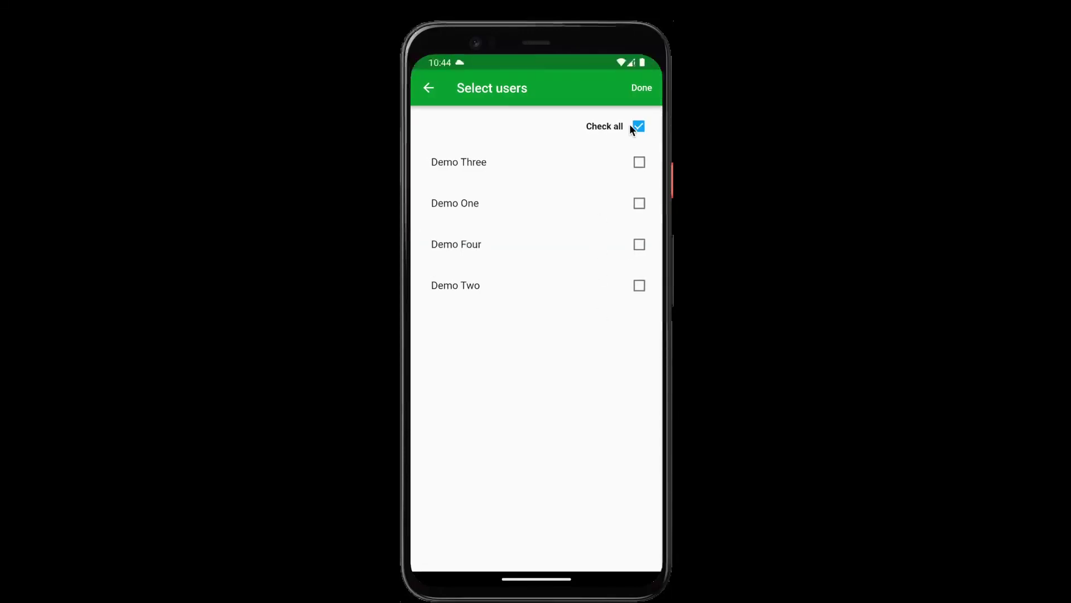
left_click(640, 90)
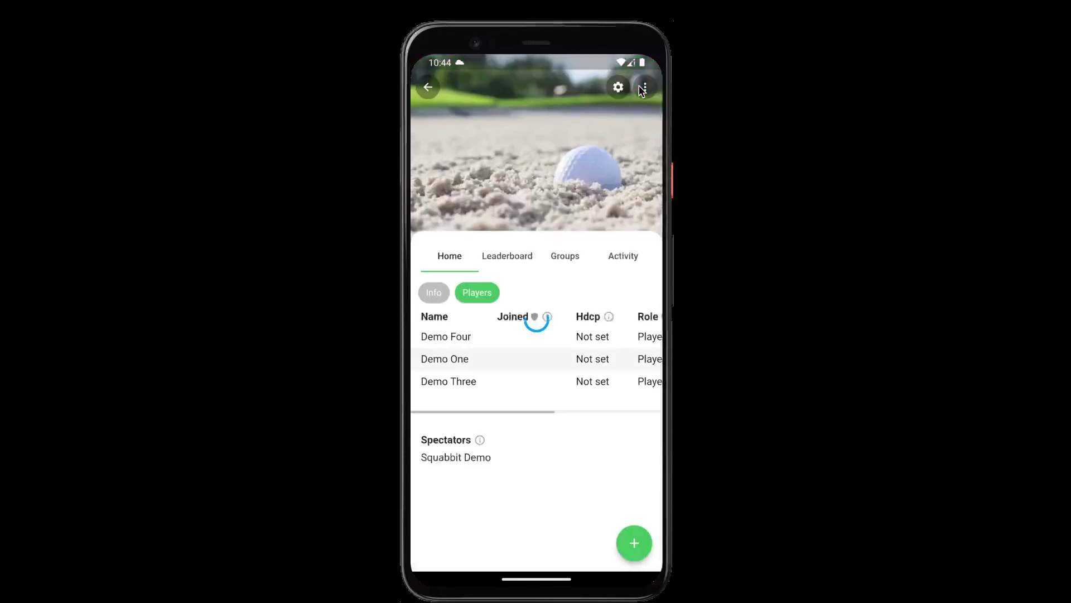
left_click(577, 212)
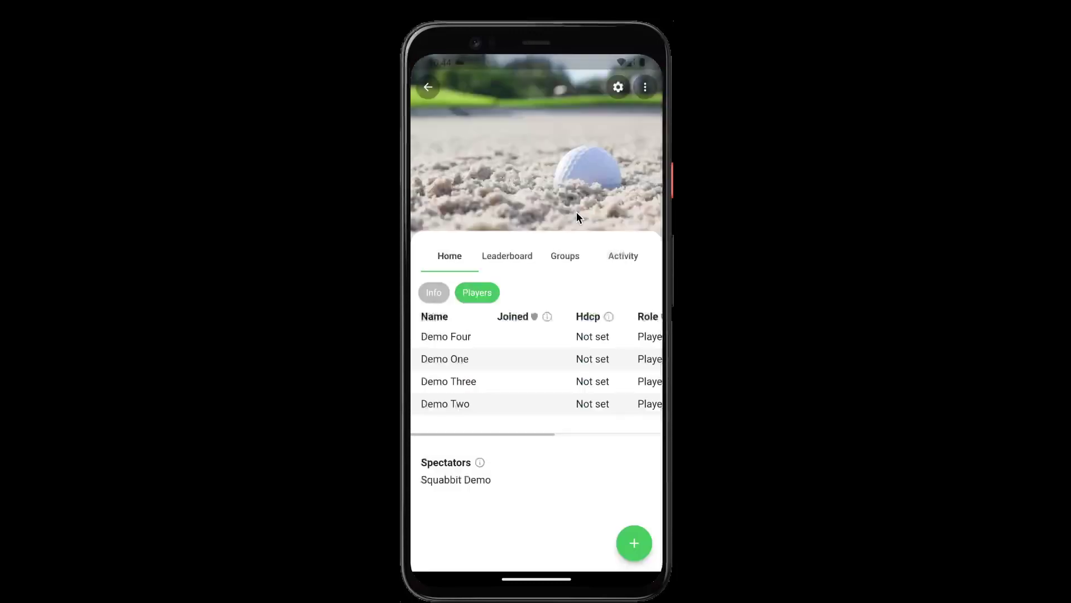
left_click(516, 258)
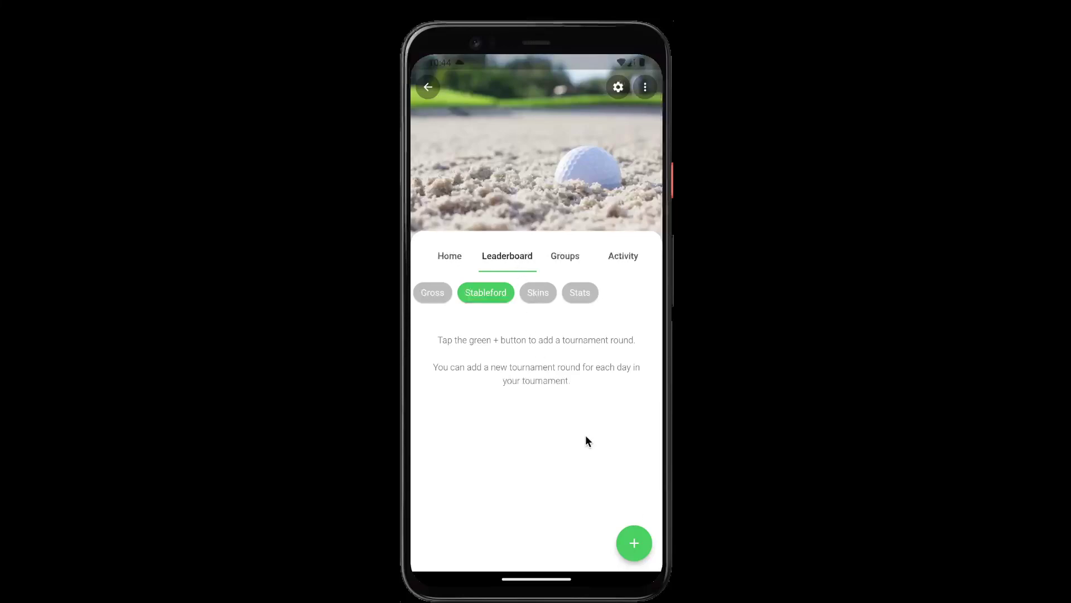
Create Round 1 for Week 1 at Shelburne Golf and Country Club from the Blue tees
left_click(635, 544)
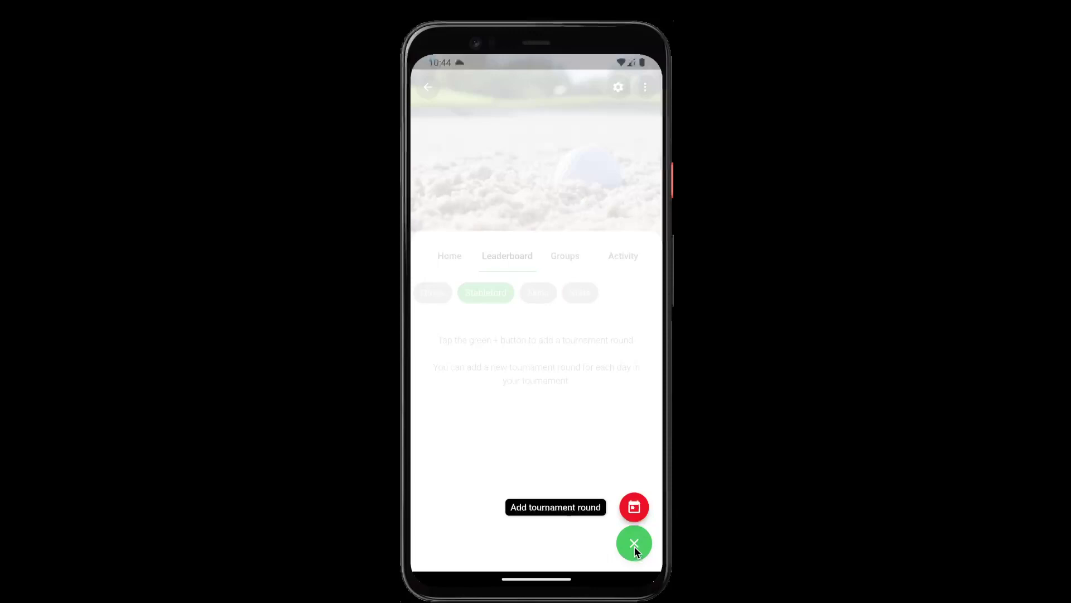
left_click(633, 507)
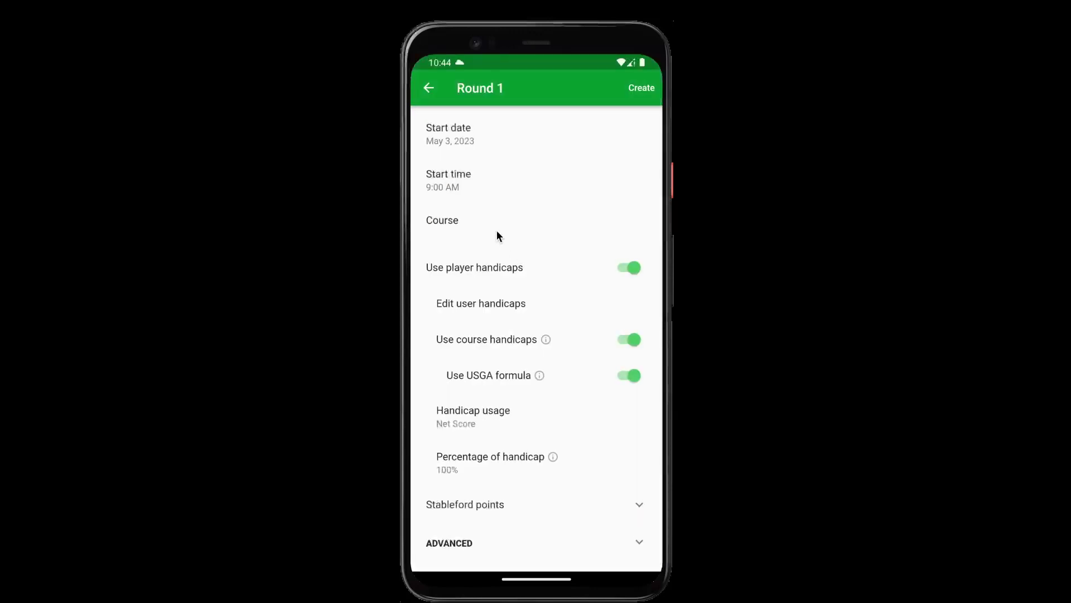
left_click(485, 218)
left_click(483, 158)
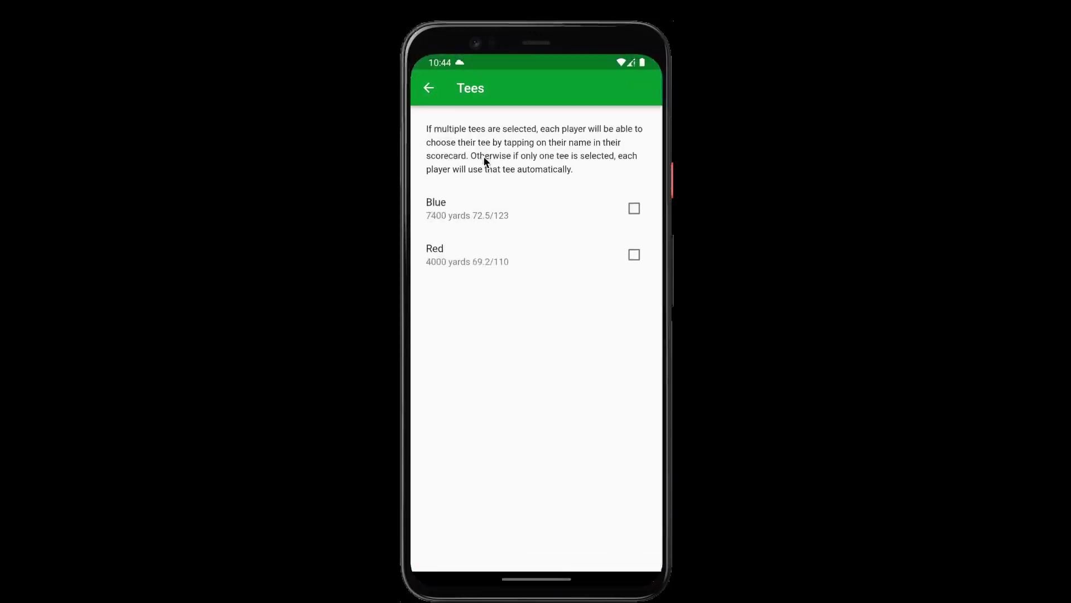
left_click(467, 211)
left_click(430, 90)
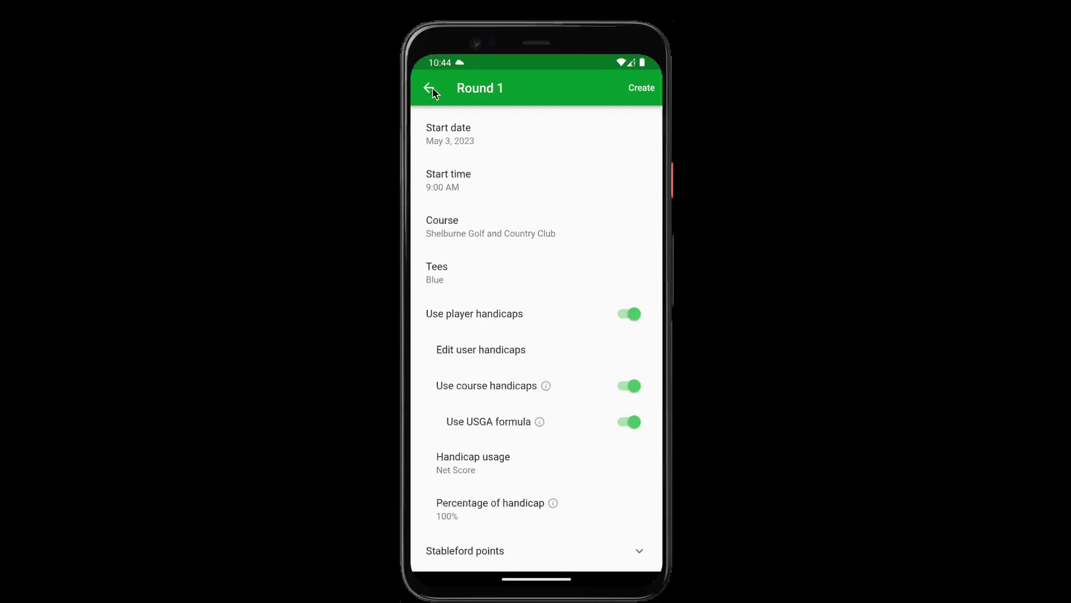
left_click(634, 90)
left_click(610, 421)
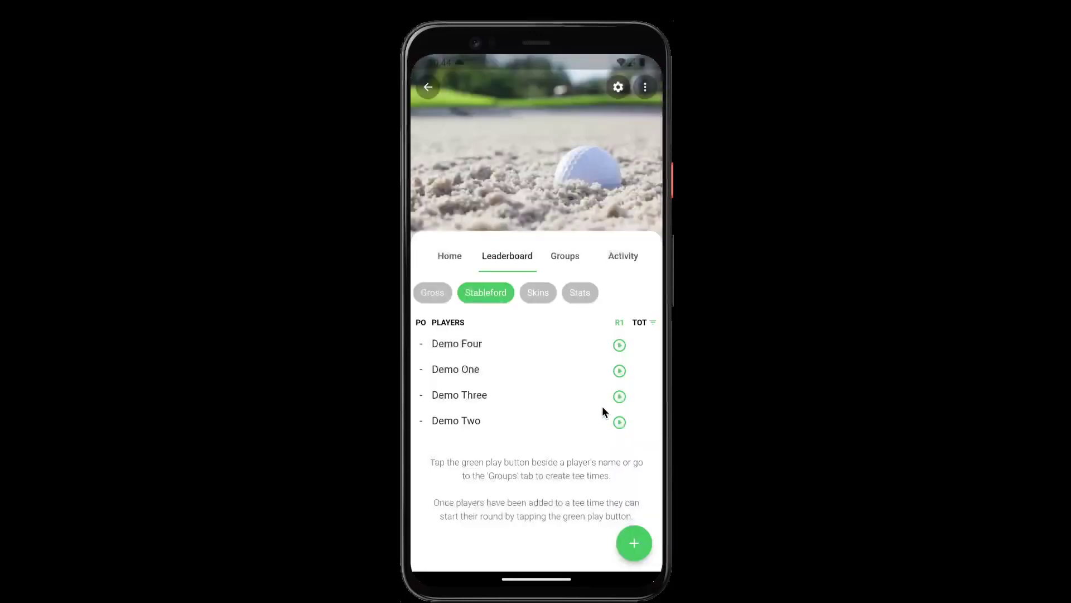
Add a 9:00 AM hole-1 tee time group with Demo One, Two, Three and Four
left_click(564, 258)
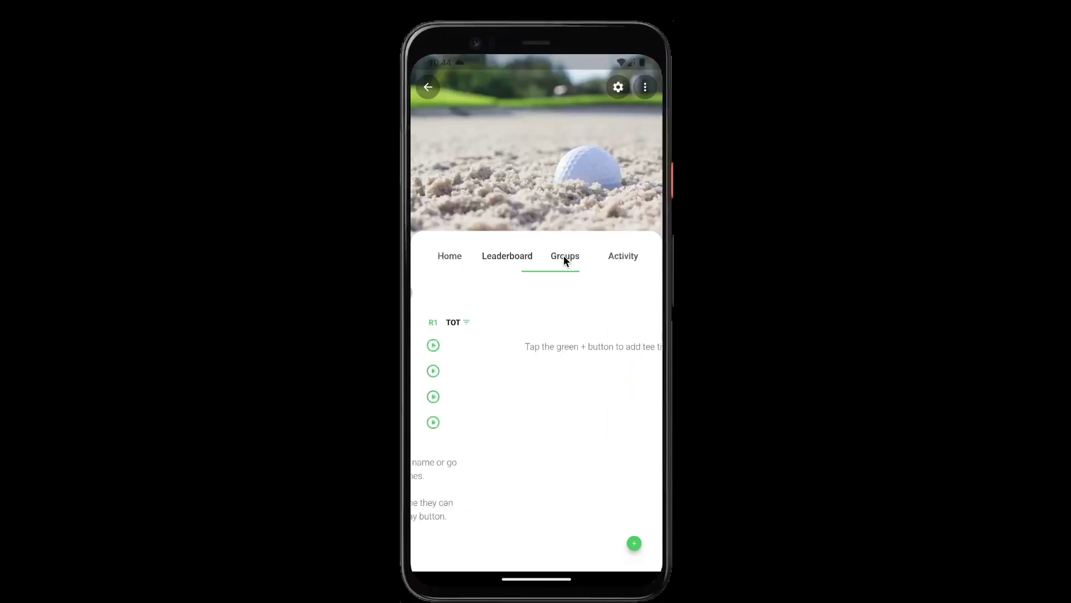
left_click(629, 538)
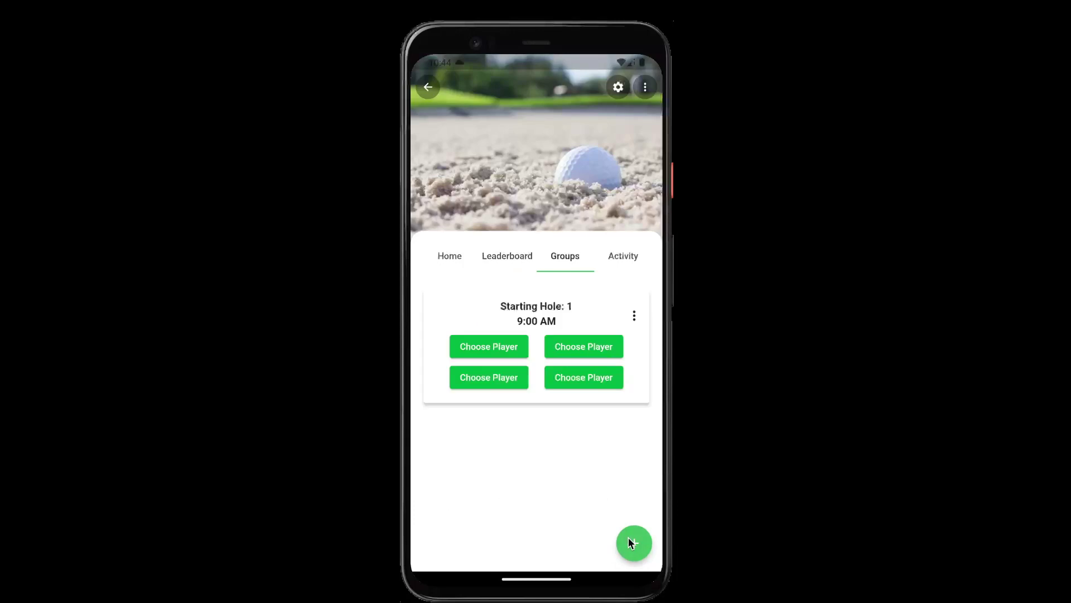
left_click(504, 343)
left_click(594, 126)
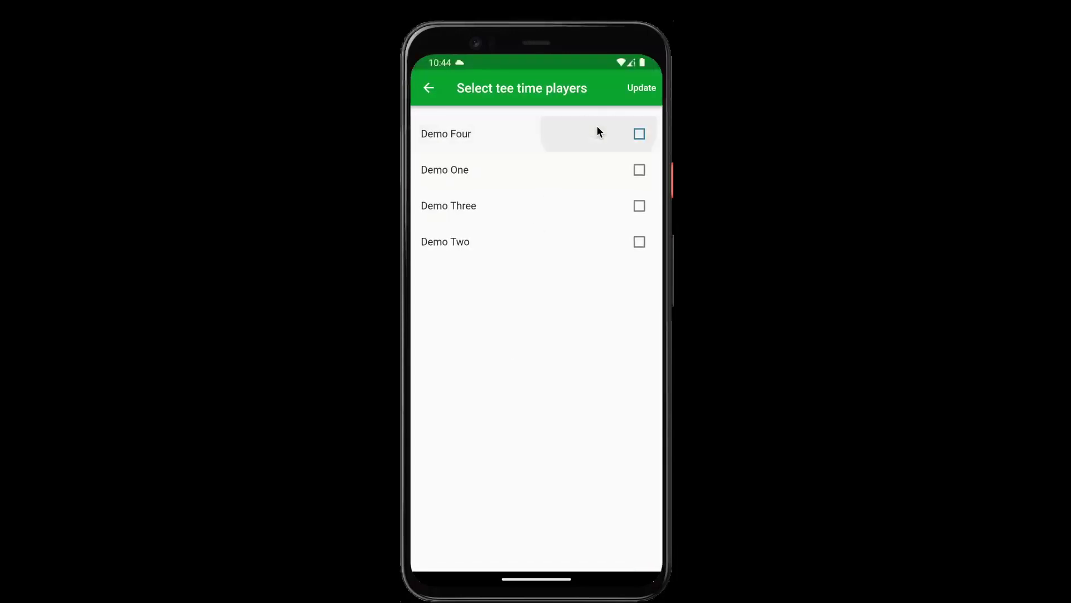
left_click(584, 165)
left_click(577, 207)
left_click(575, 240)
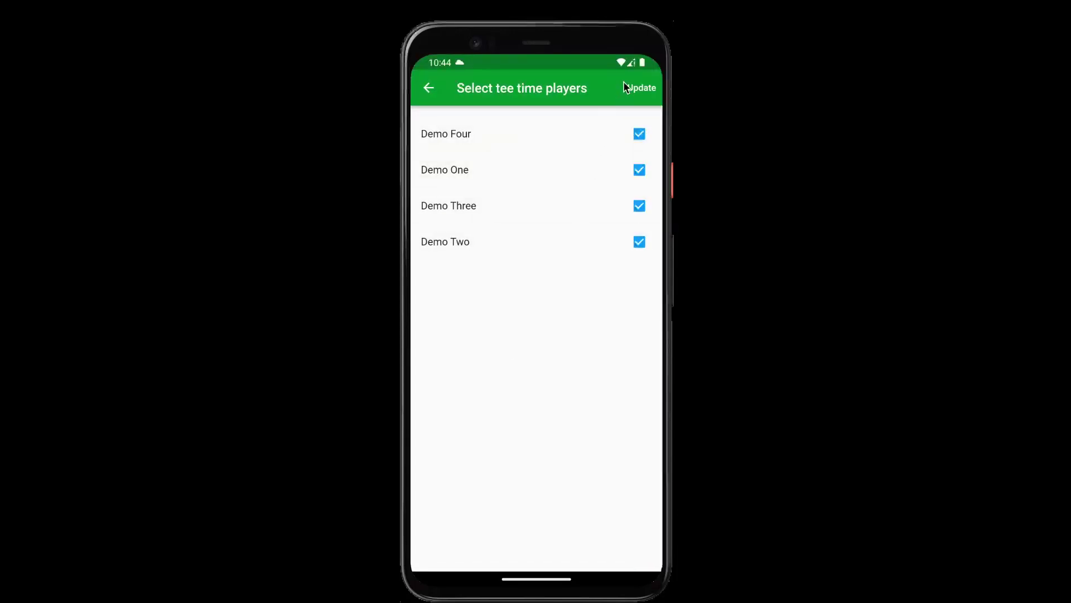
left_click(633, 88)
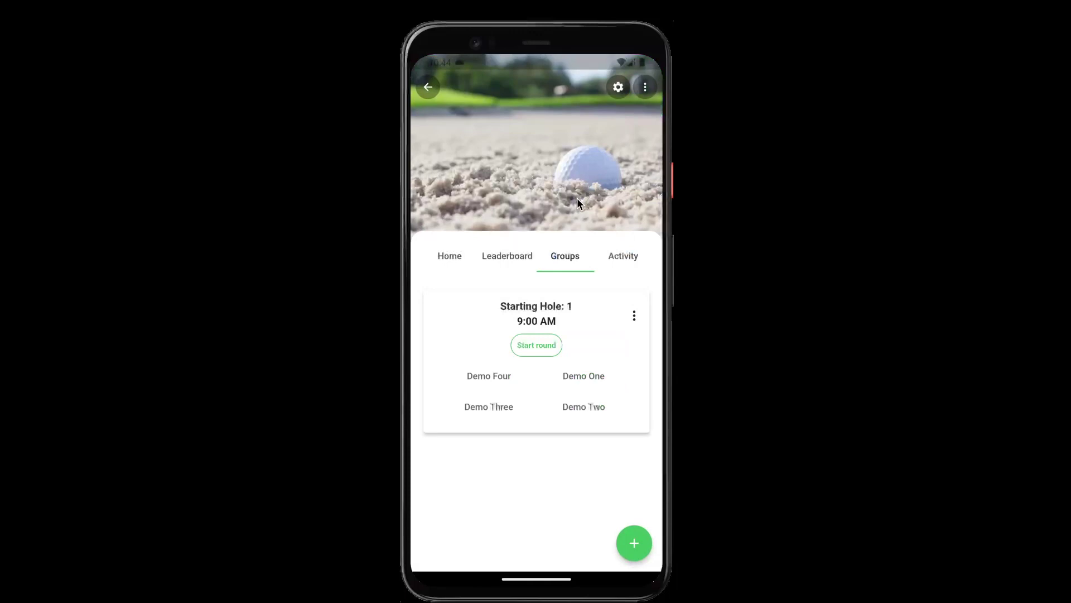
left_click(433, 92)
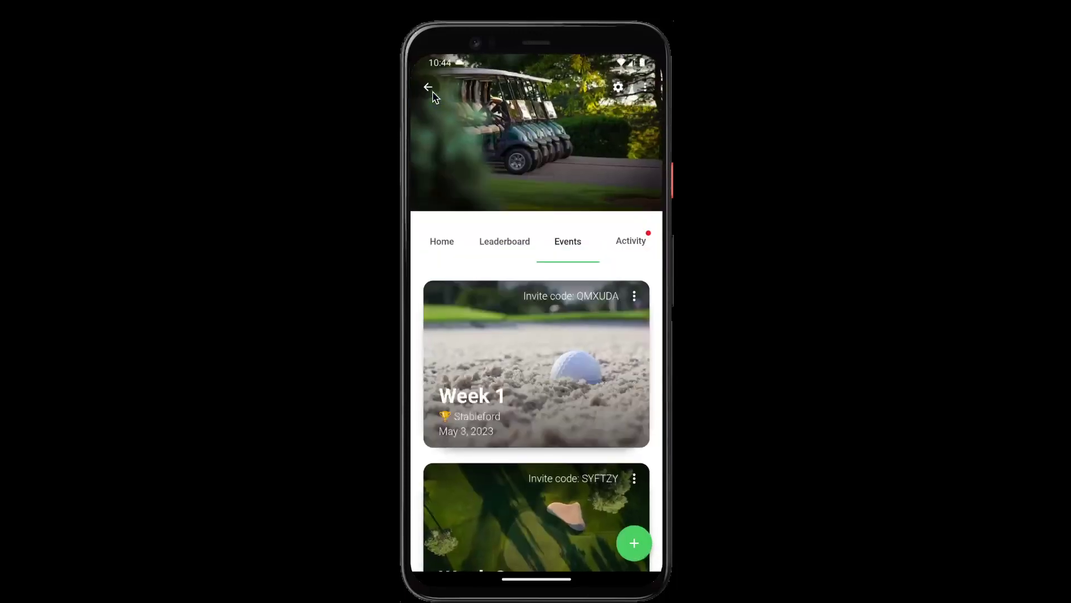
left_click(501, 240)
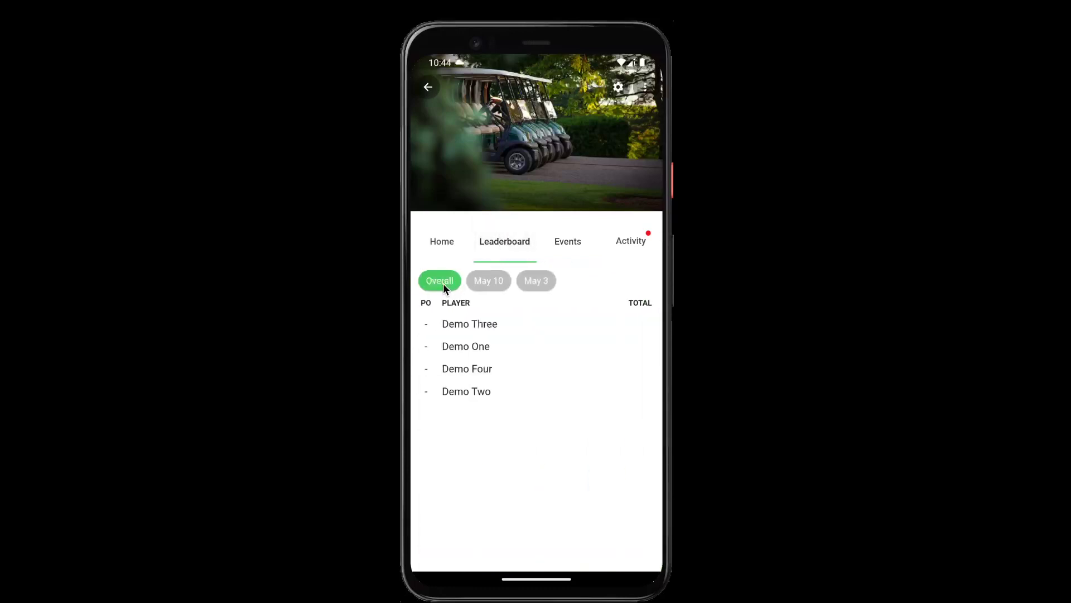
left_click(487, 285)
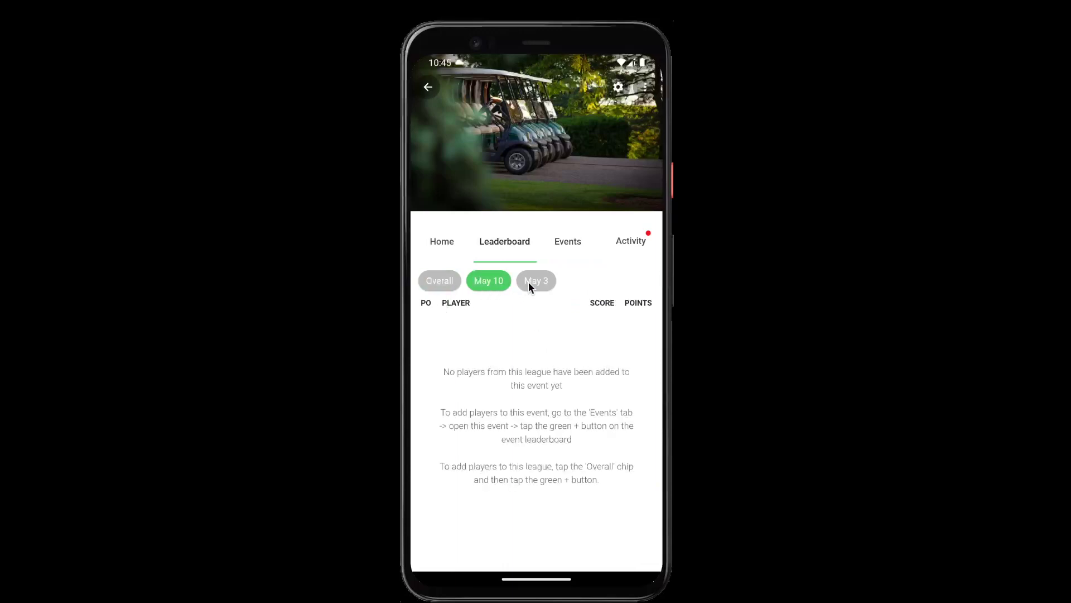
left_click(530, 286)
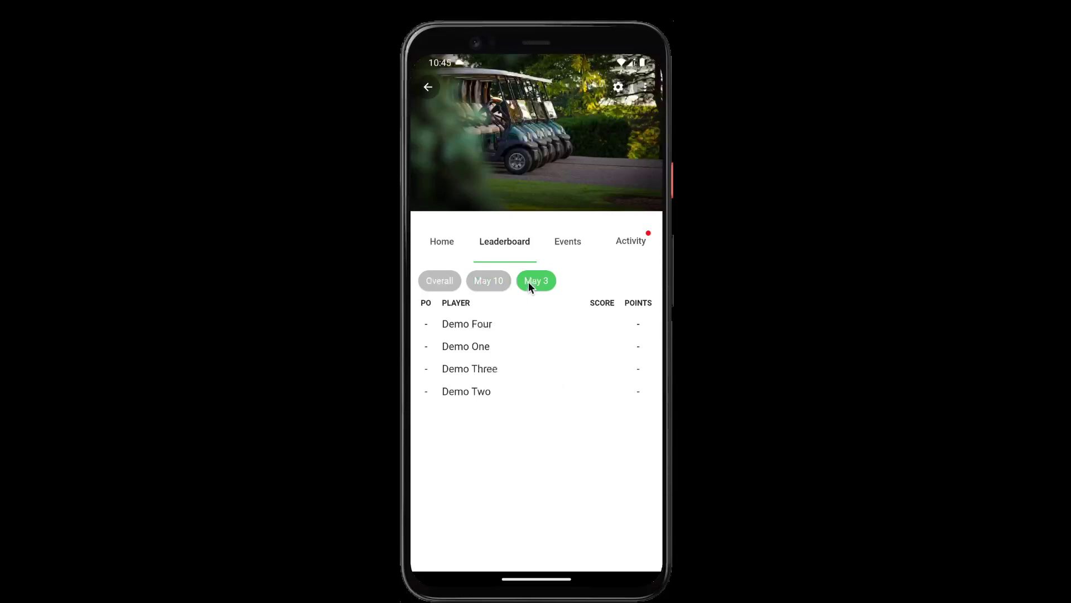
left_click(558, 240)
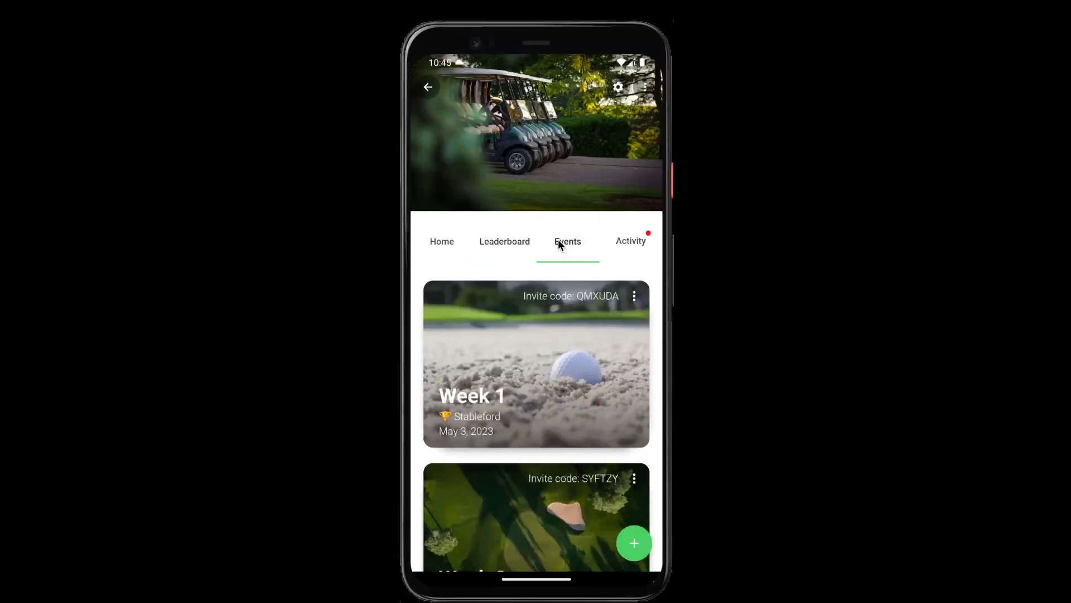
From the Week 1 leaderboard, score hole 1: Demo Four 4, Demo One 5, Demo Three 5
left_click(507, 349)
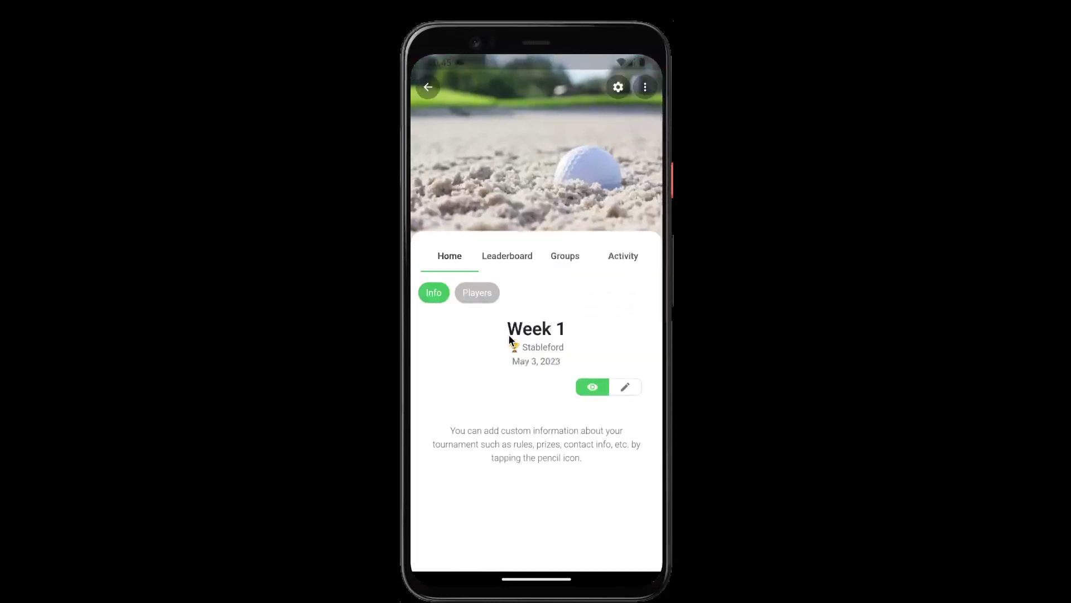
left_click(509, 256)
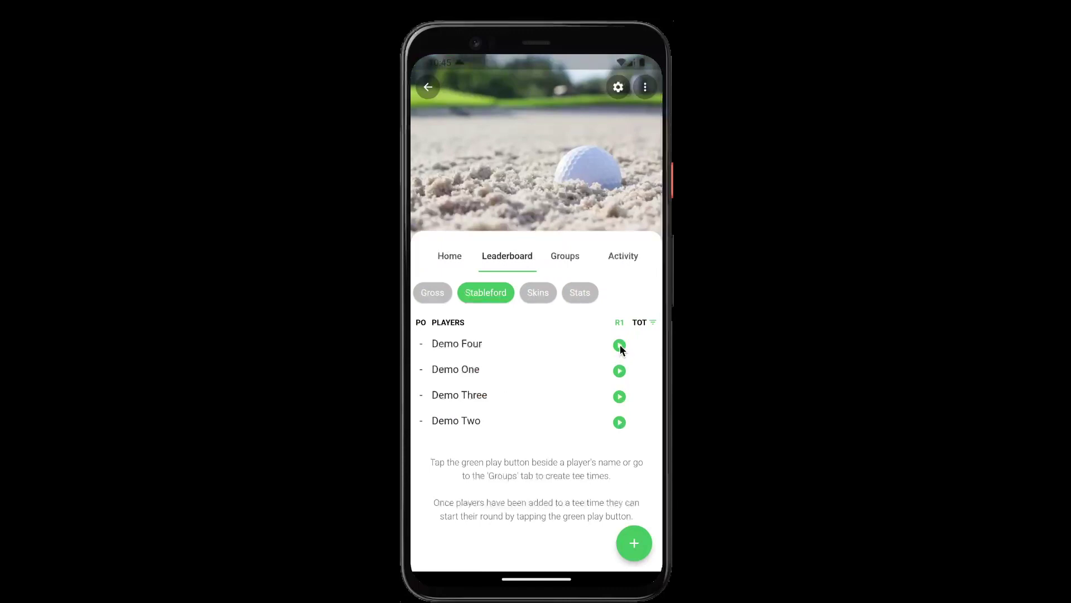
left_click(619, 346)
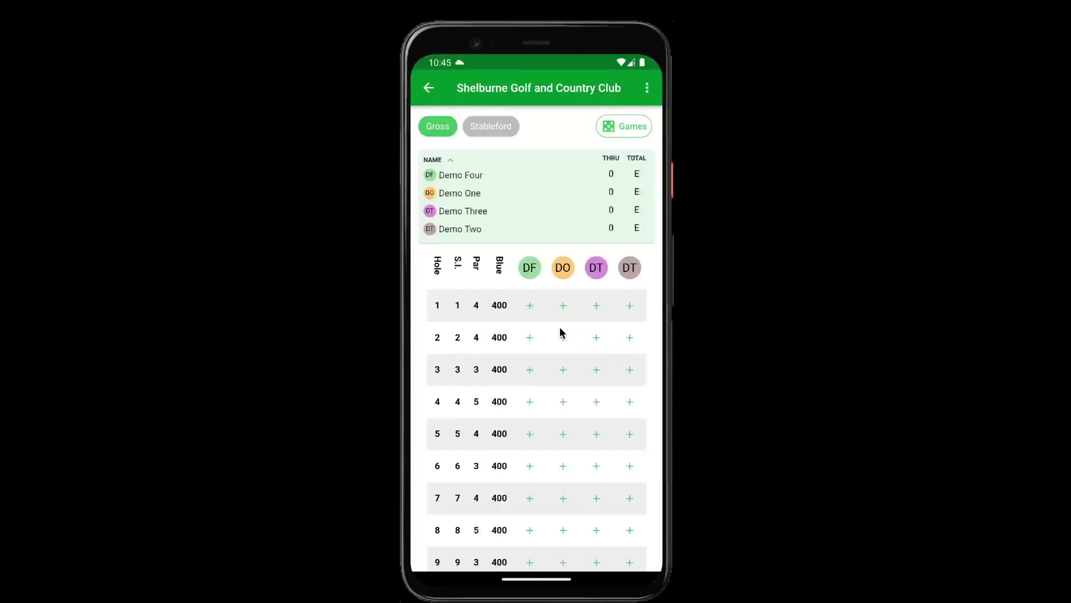
left_click(530, 307)
left_click(601, 268)
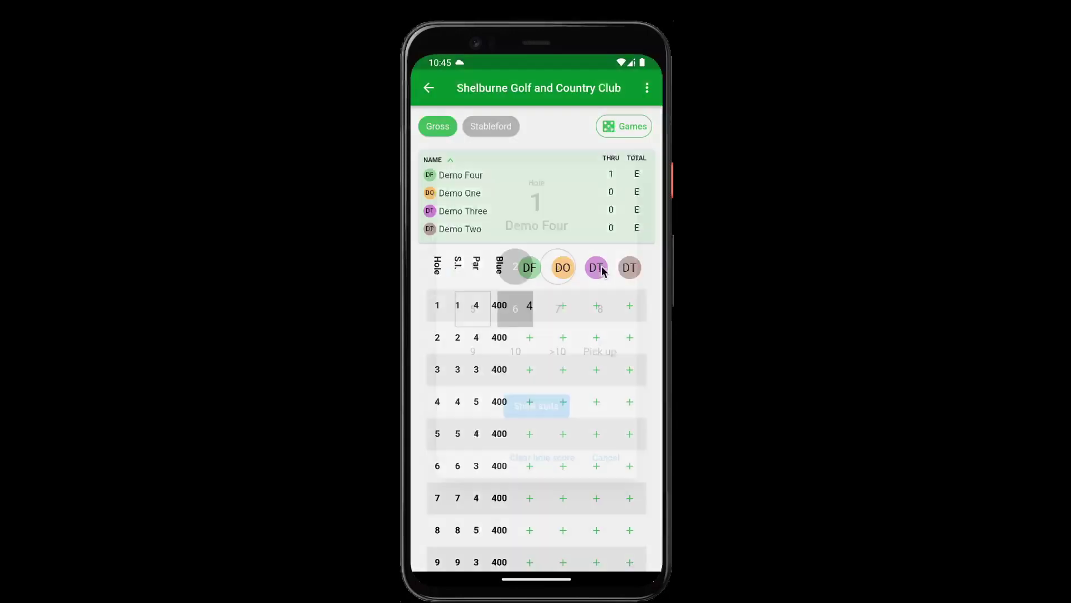
left_click(481, 310)
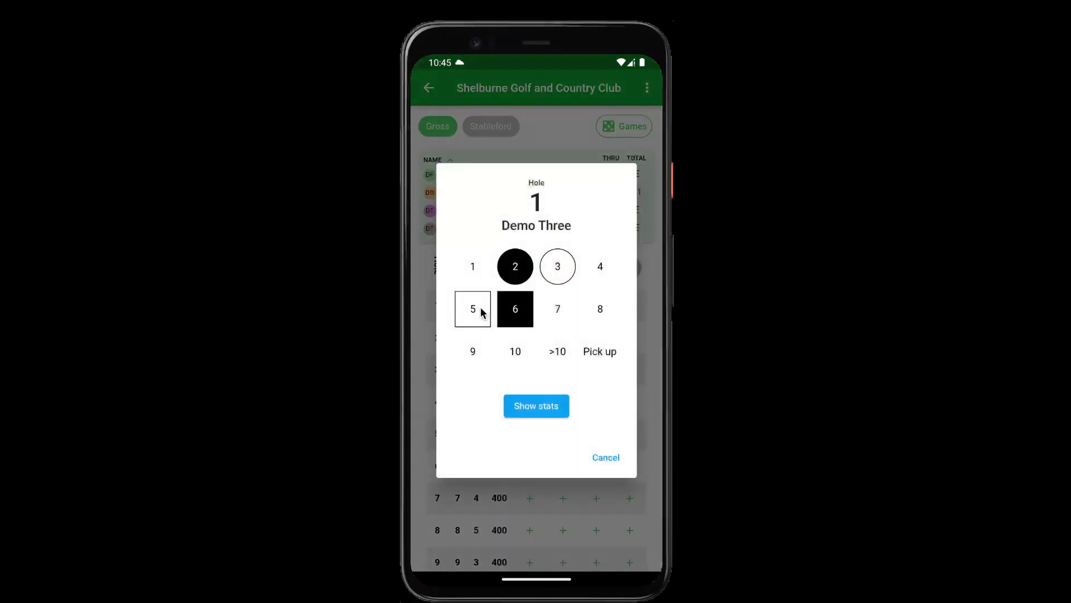
left_click(515, 307)
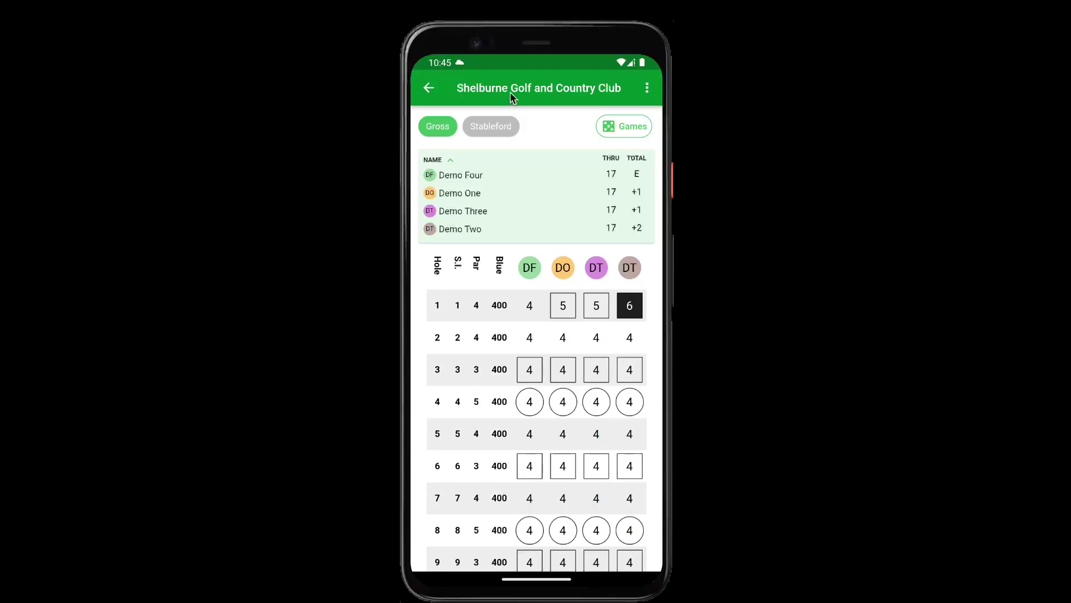
Score hole 18: Demo Four 5, Demo One 6, Demo Three 2, Demo Two 3
scroll(526, 437, "down", 5)
left_click(528, 490)
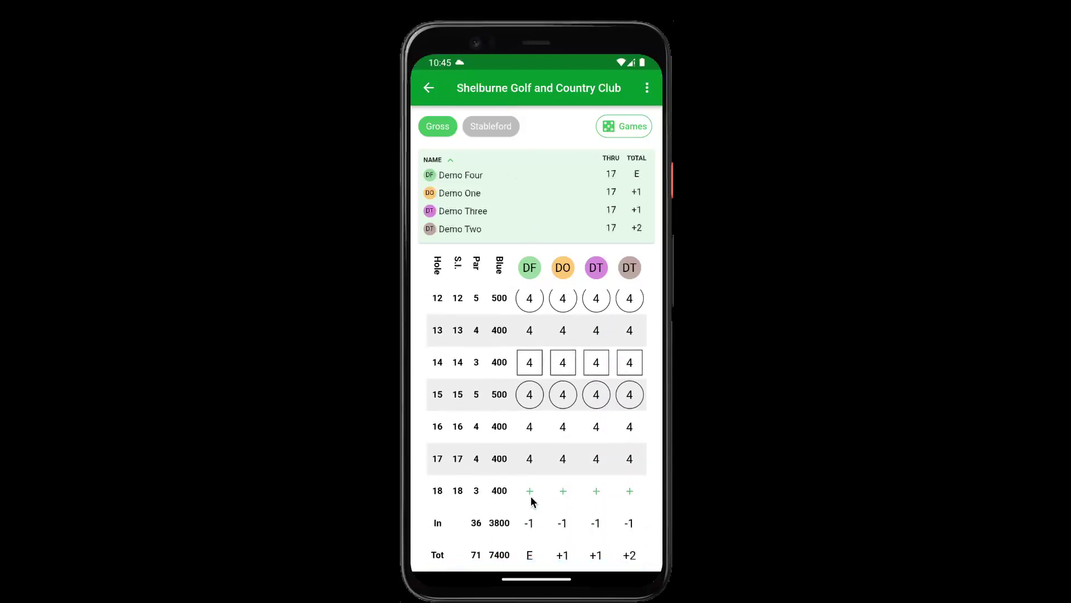
left_click(483, 313)
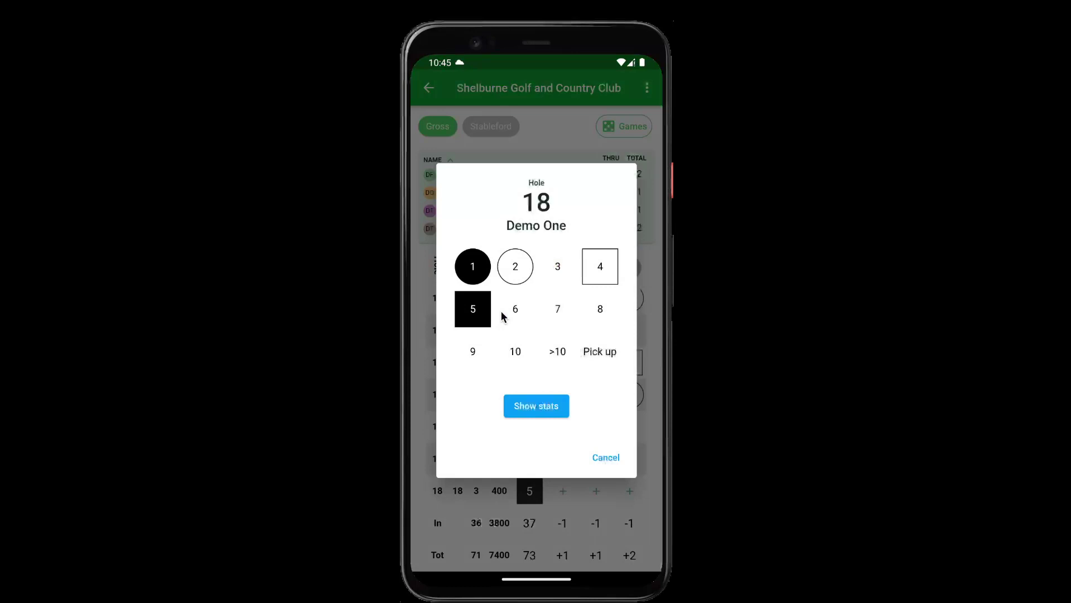
left_click(519, 308)
left_click(527, 275)
left_click(558, 270)
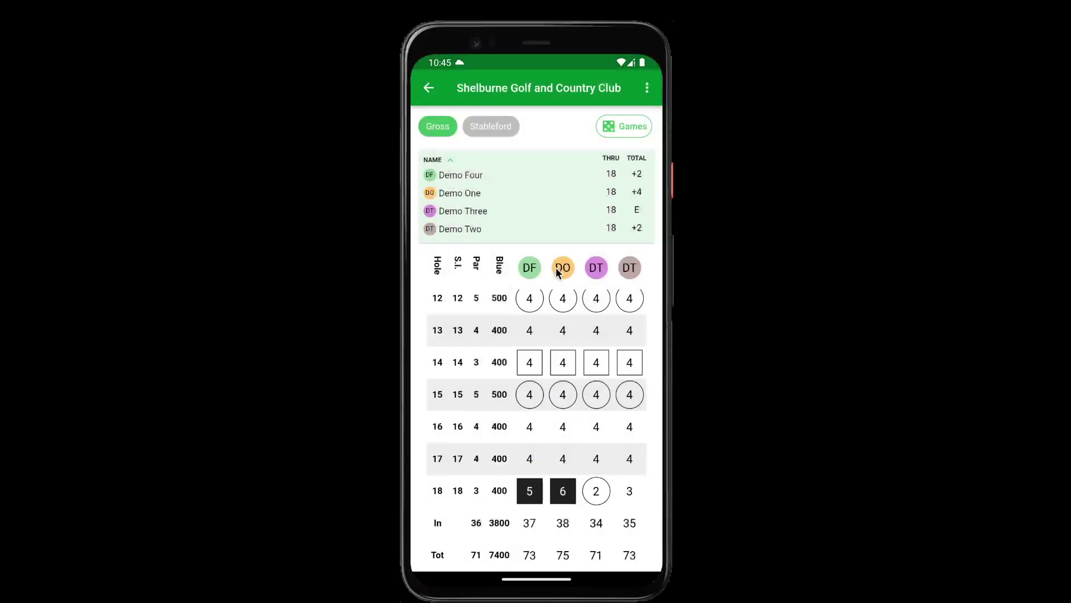
left_click(431, 89)
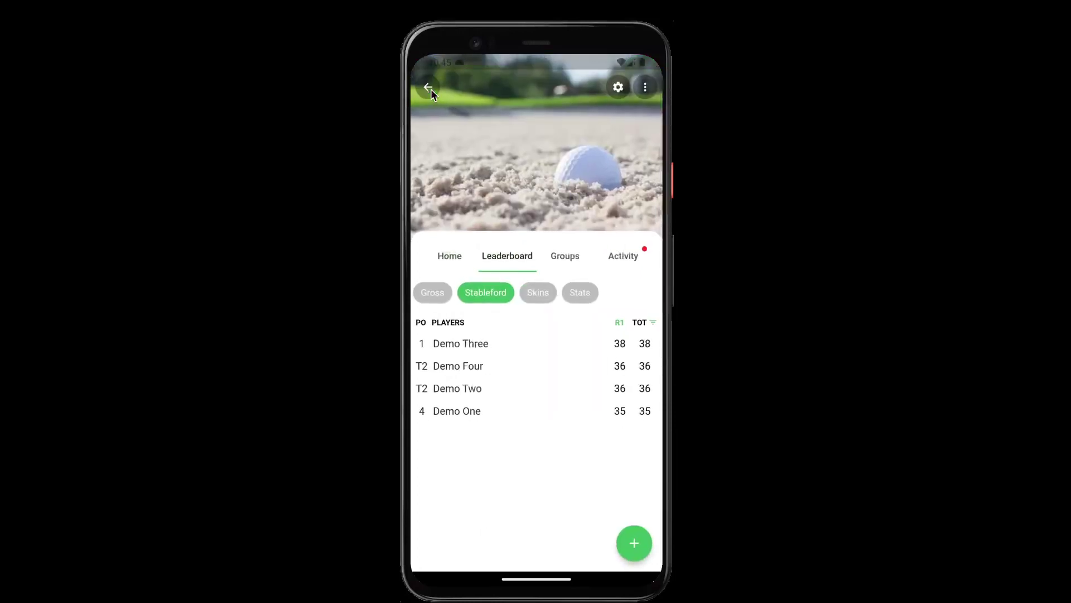
View the league's Overall points leaderboard, Demo Three leading on 10, then the Activity feed
left_click(431, 89)
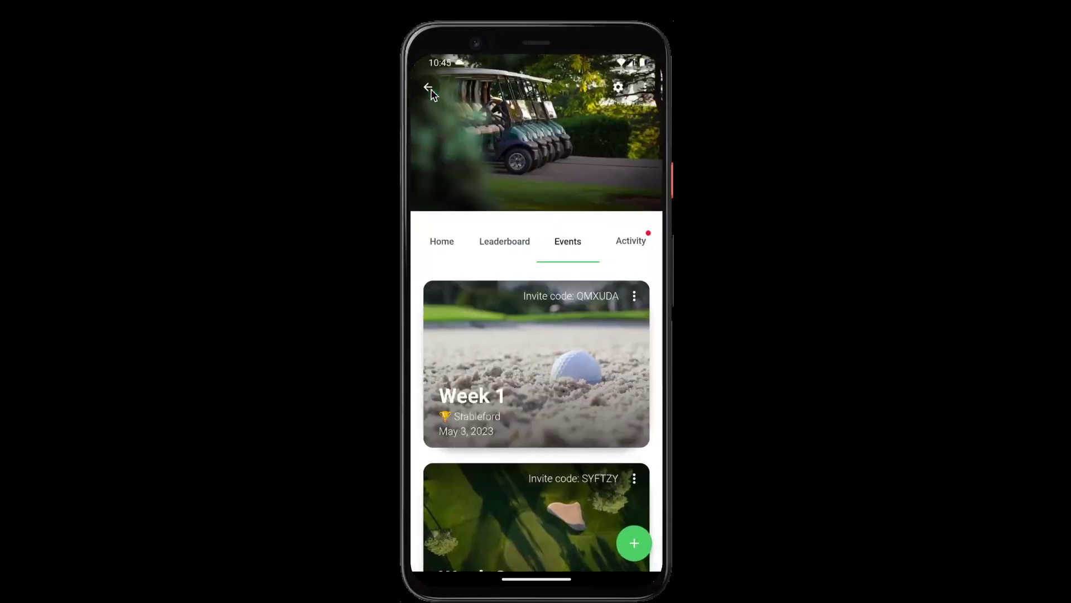
left_click(502, 242)
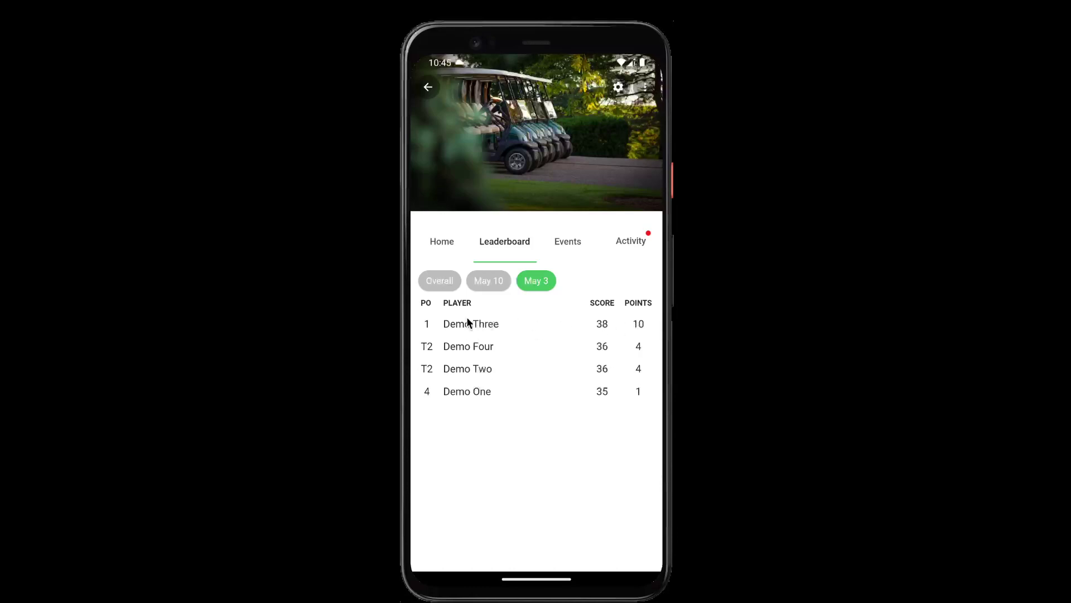
left_click(443, 281)
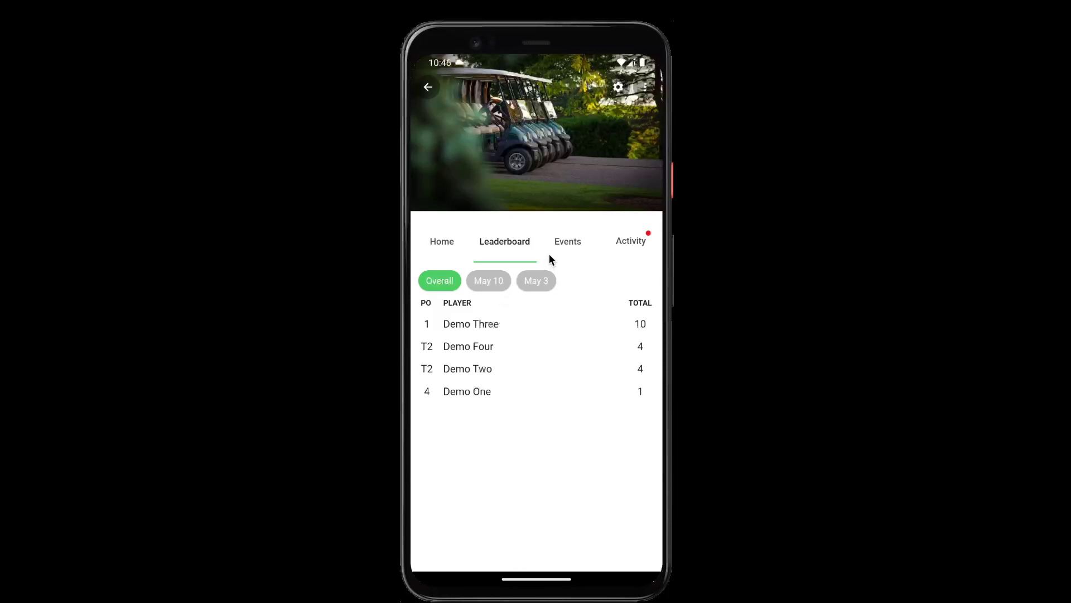
left_click(630, 241)
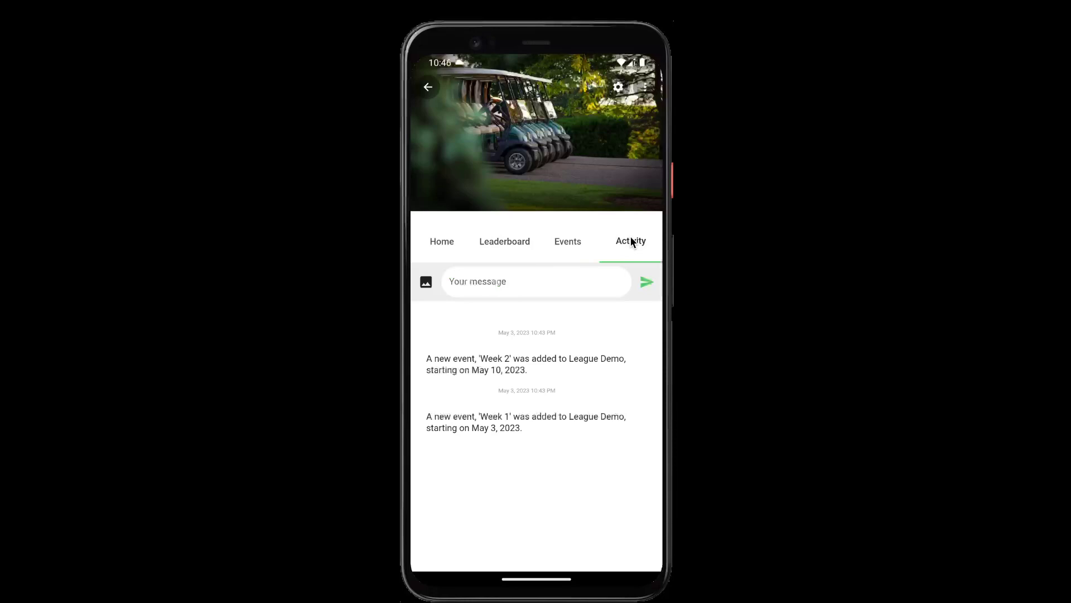